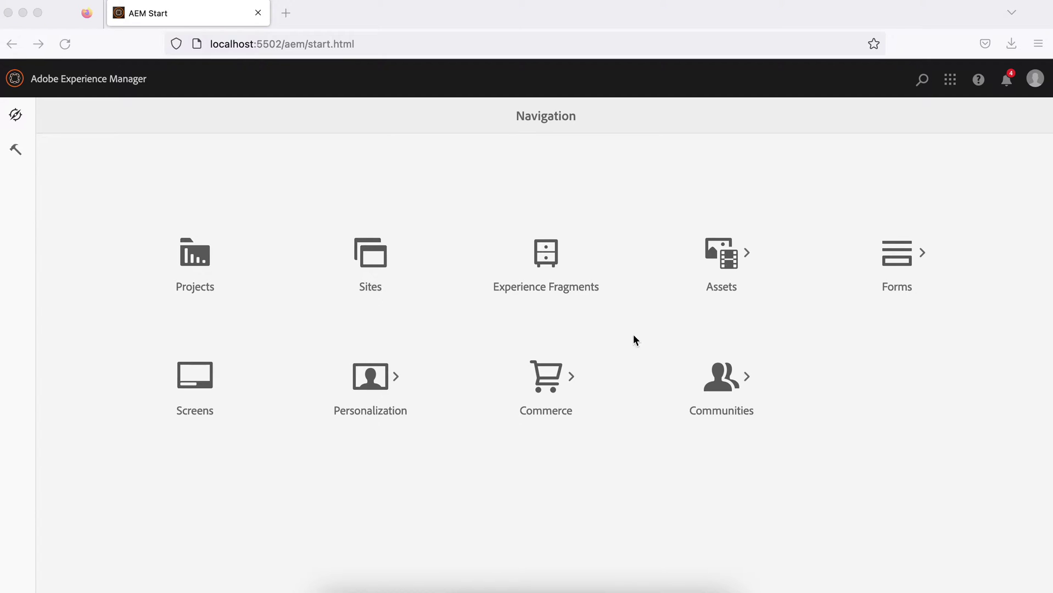
- Open the Sites console from the AEM Start page
{"action": "left_click", "coordinate": [370, 258]}
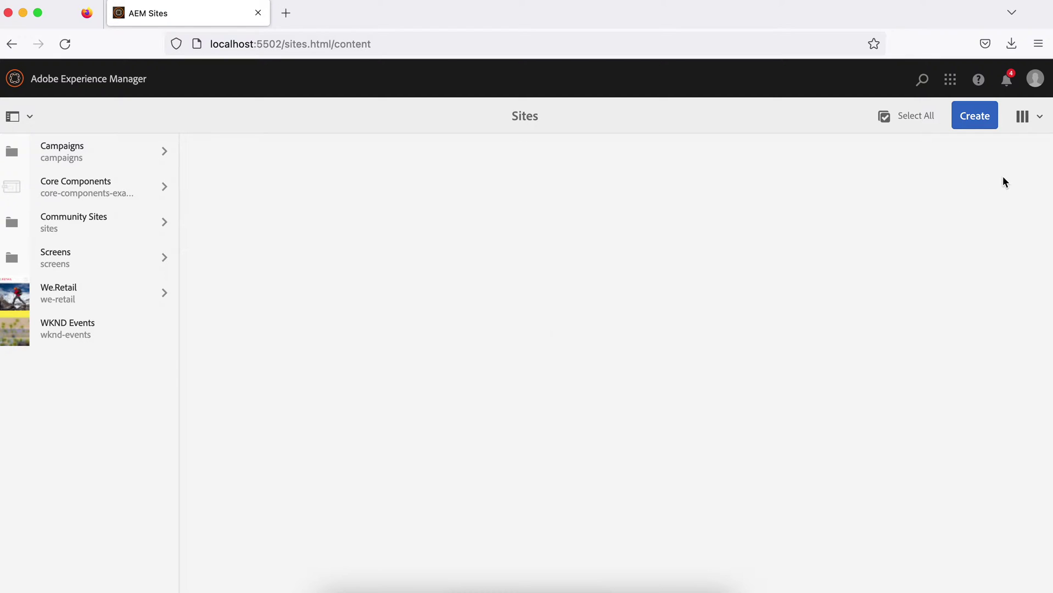
- Open We.Retail to list Language Masters and its seven country sites, then bring up the Create menu
{"action": "left_click", "coordinate": [13, 294]}
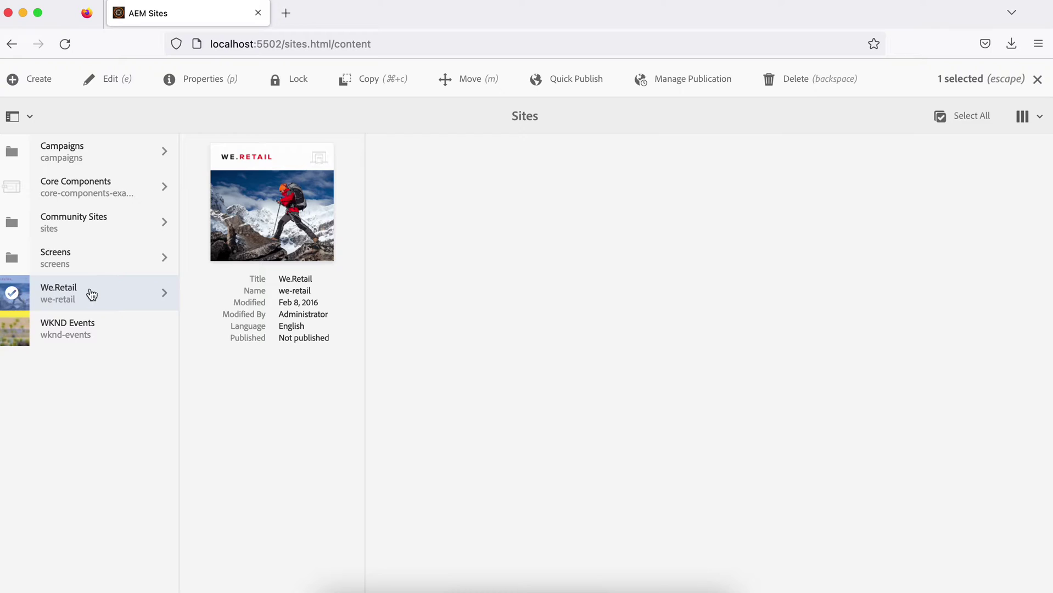
{"action": "left_click", "coordinate": [91, 293]}
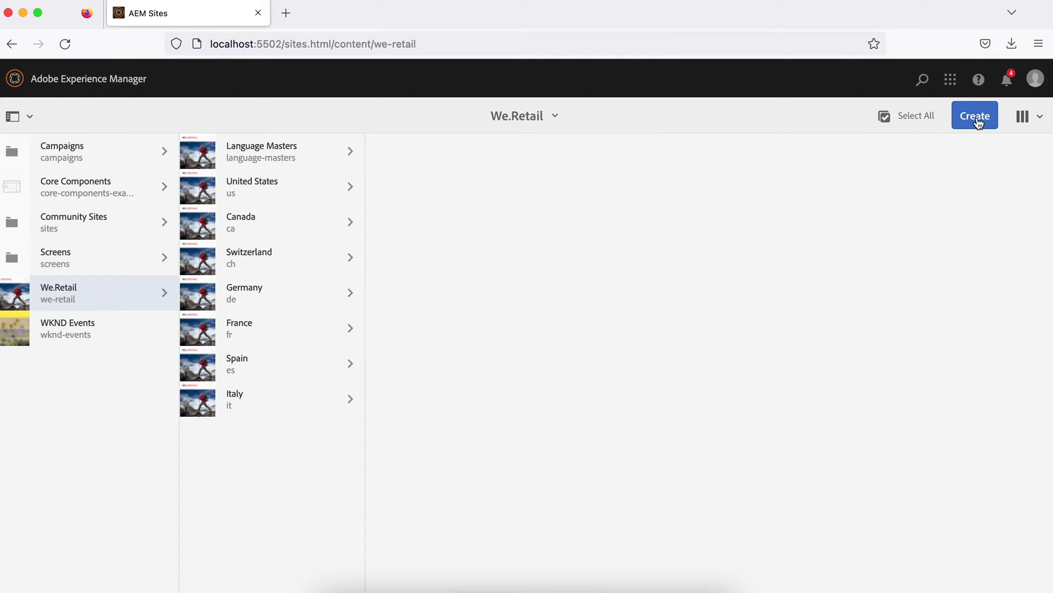
{"action": "left_click", "coordinate": [977, 121]}
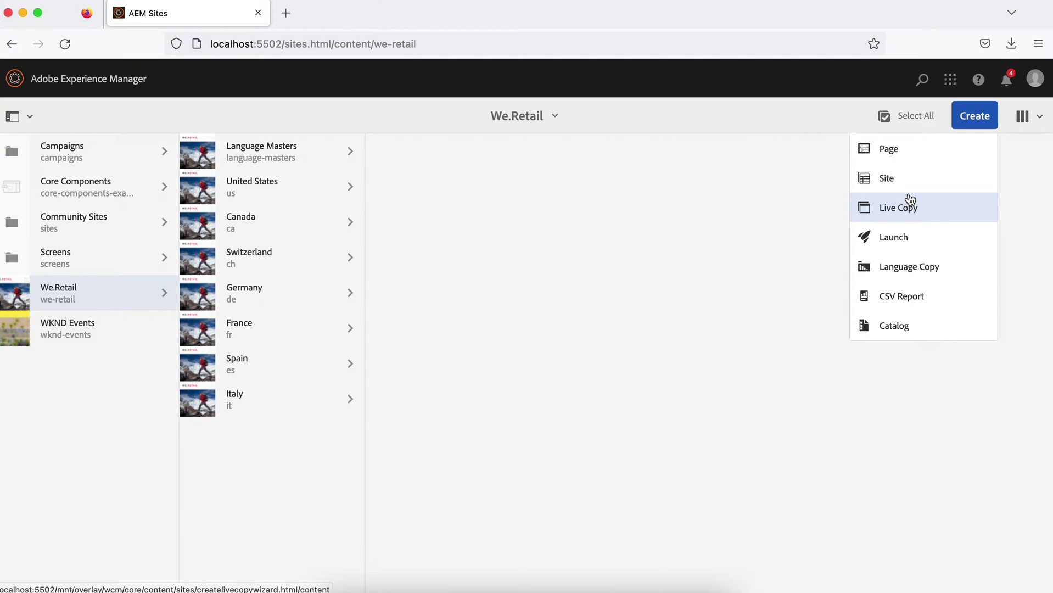
- Dismiss the Create menu and open United States to show its English and Español copies
{"action": "left_click", "coordinate": [670, 193]}
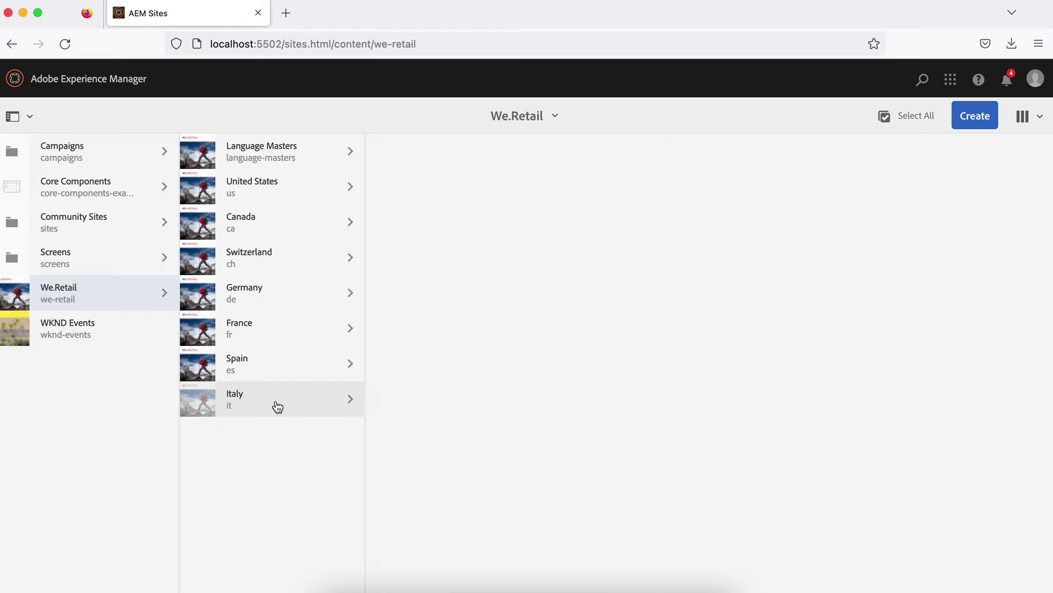
{"action": "left_click", "coordinate": [254, 181]}
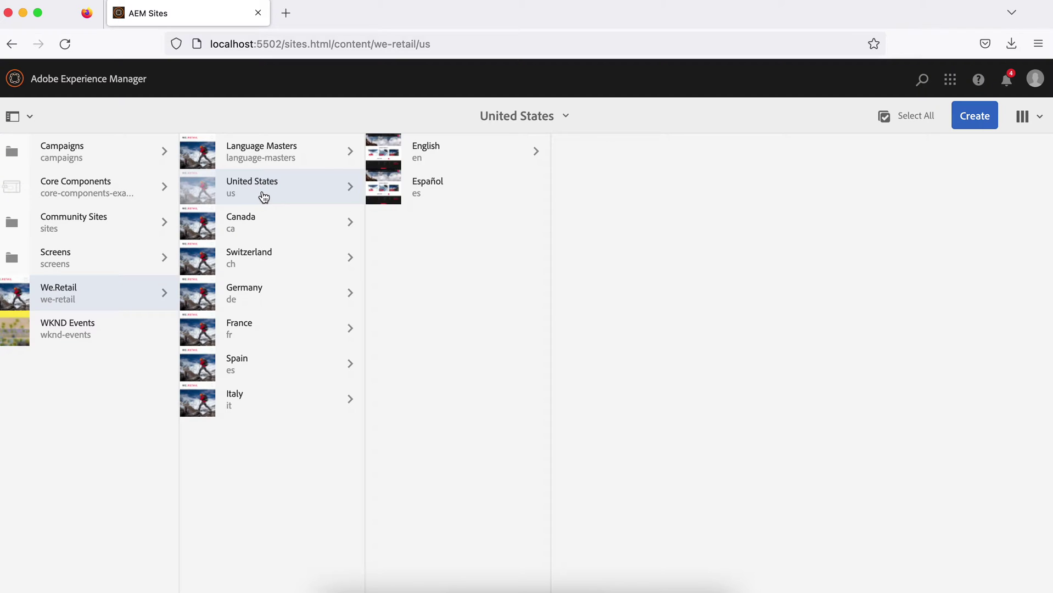
- Browse US English, Canada, United States and Switzerland, then open Language Masters' five language pages
{"action": "left_click", "coordinate": [457, 156]}
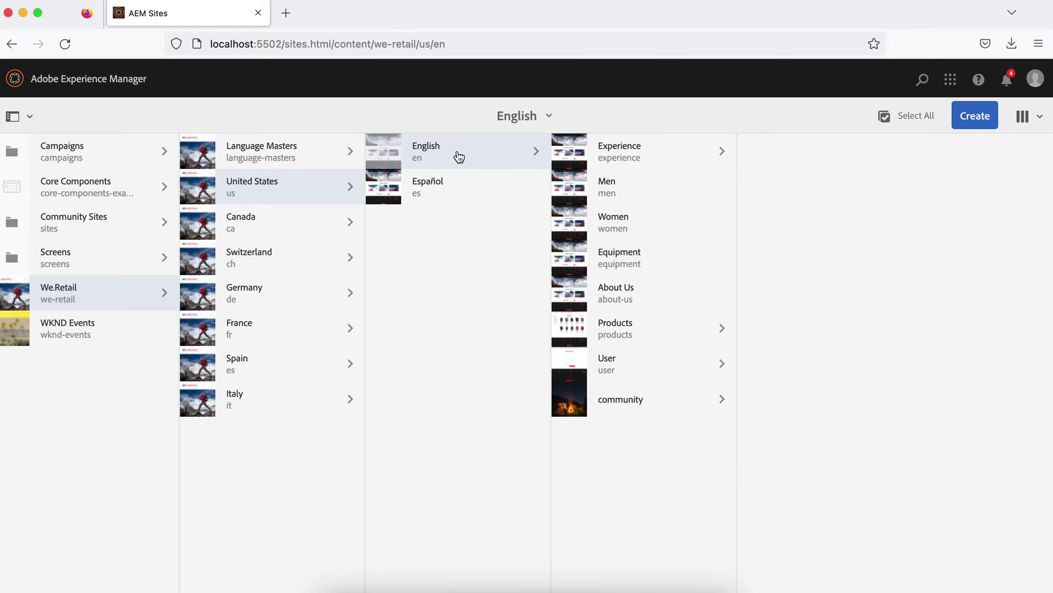
{"action": "left_click", "coordinate": [265, 222]}
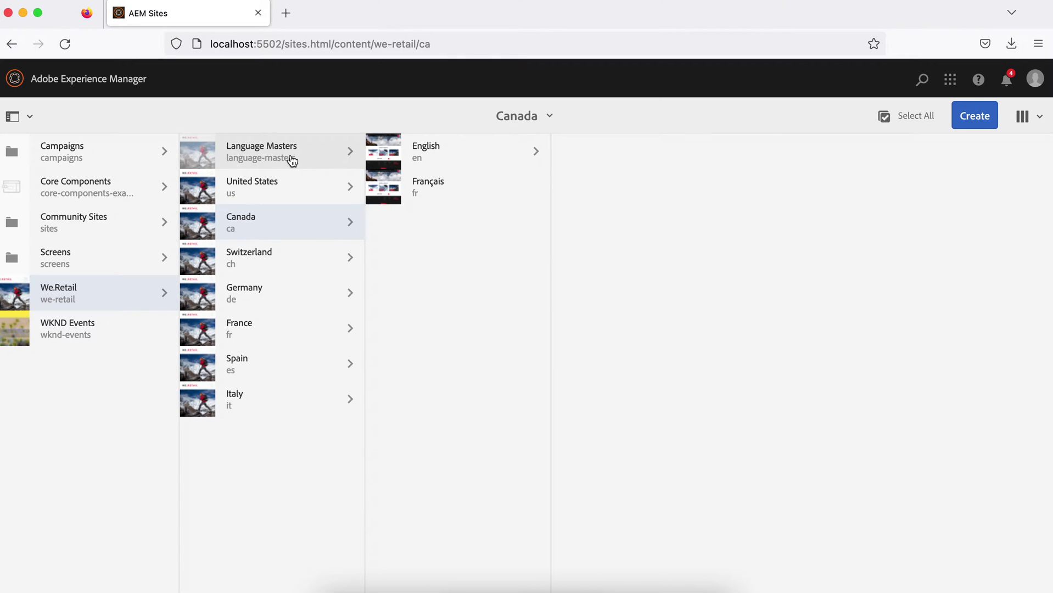
{"action": "left_click", "coordinate": [279, 188]}
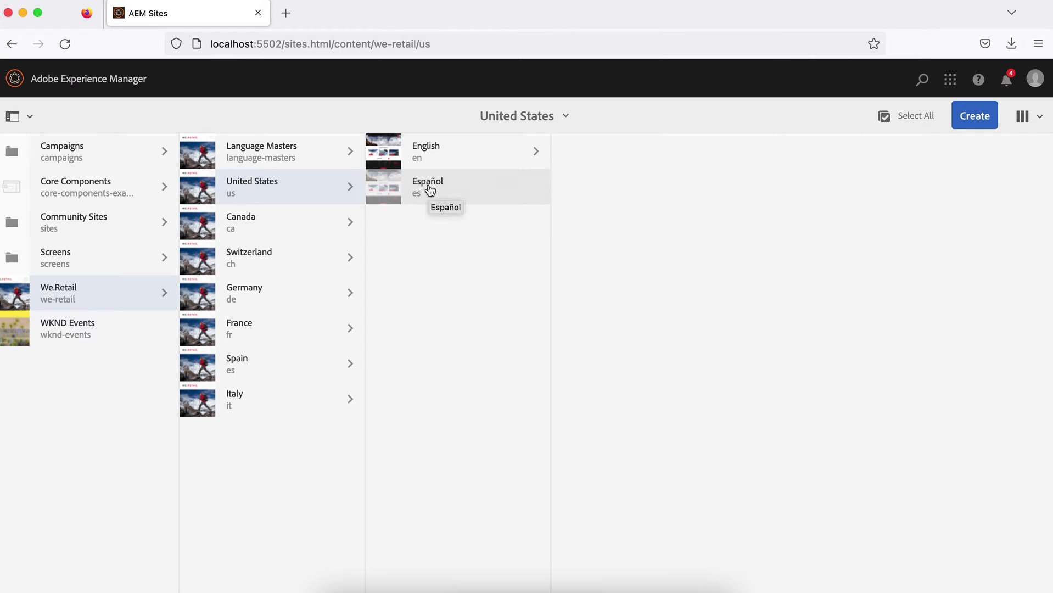
{"action": "left_click", "coordinate": [273, 274]}
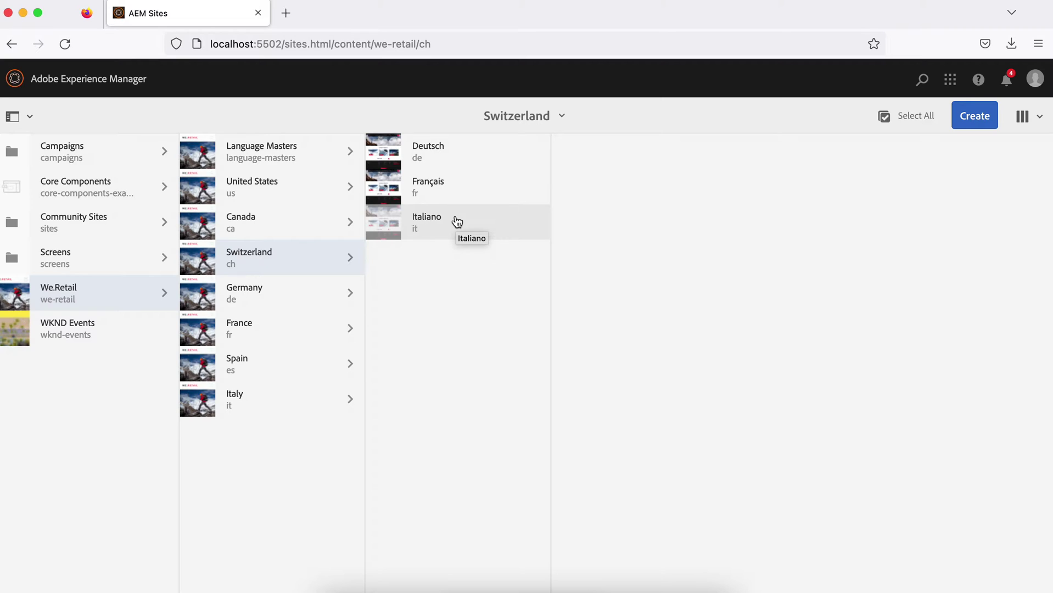
{"action": "left_click", "coordinate": [275, 144]}
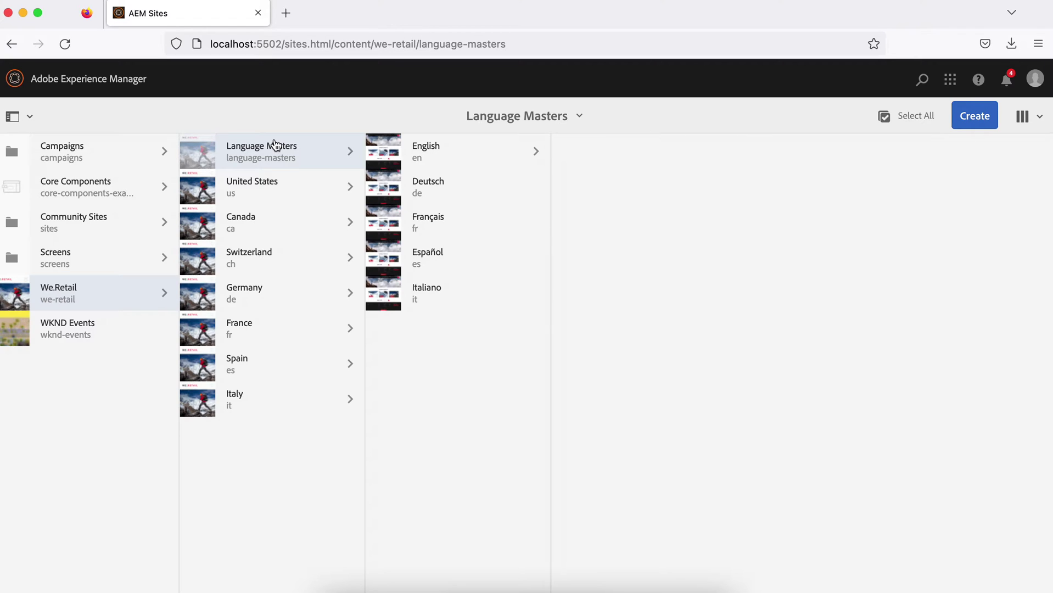
- With Language Masters selected, show creation options such as Live Copy and Language Copy
{"action": "left_click", "coordinate": [276, 149]}
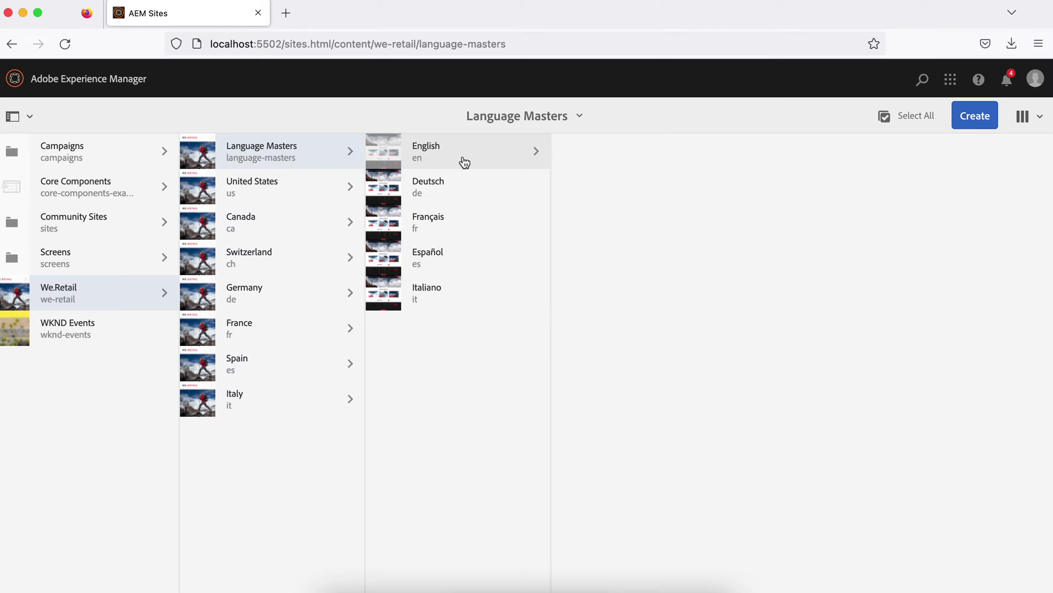
{"action": "left_click", "coordinate": [977, 120]}
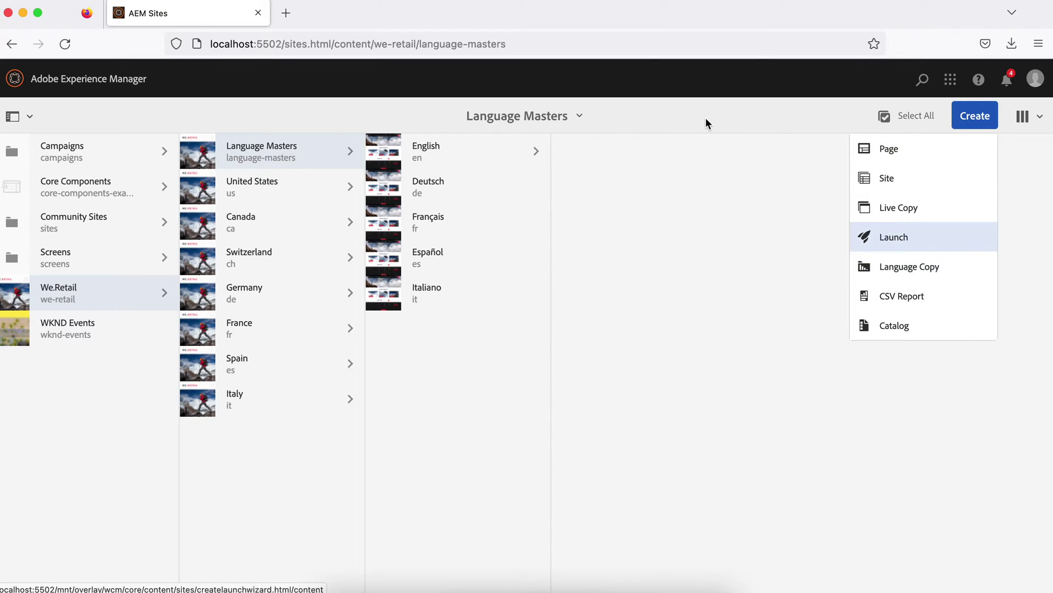
- Dismiss the Create menu to return to the Language Masters' five pages
{"action": "left_click", "coordinate": [677, 137]}
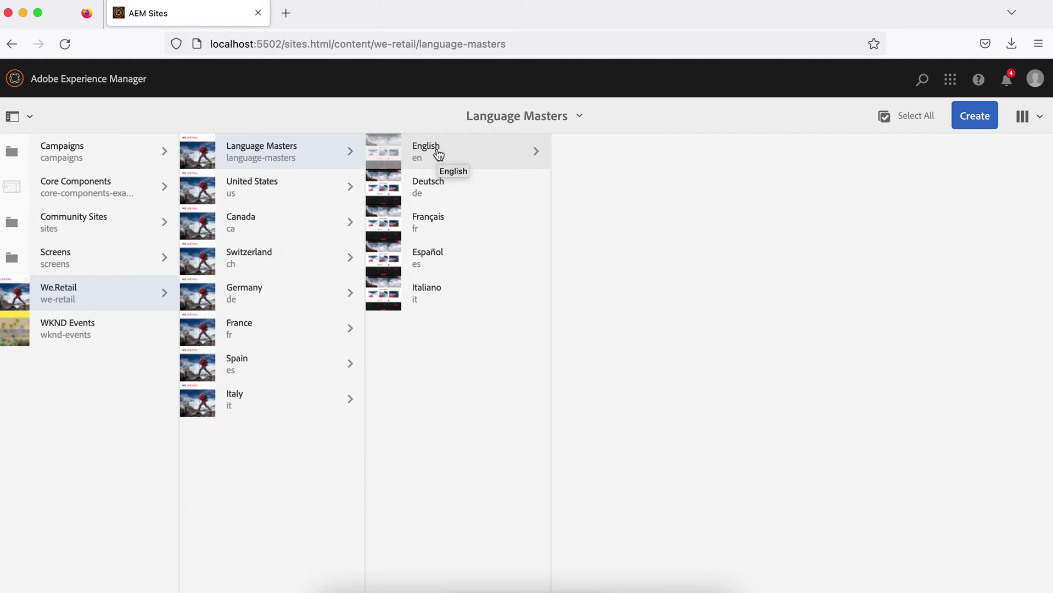
{"action": "left_click", "coordinate": [305, 194]}
{"action": "left_click", "coordinate": [278, 230]}
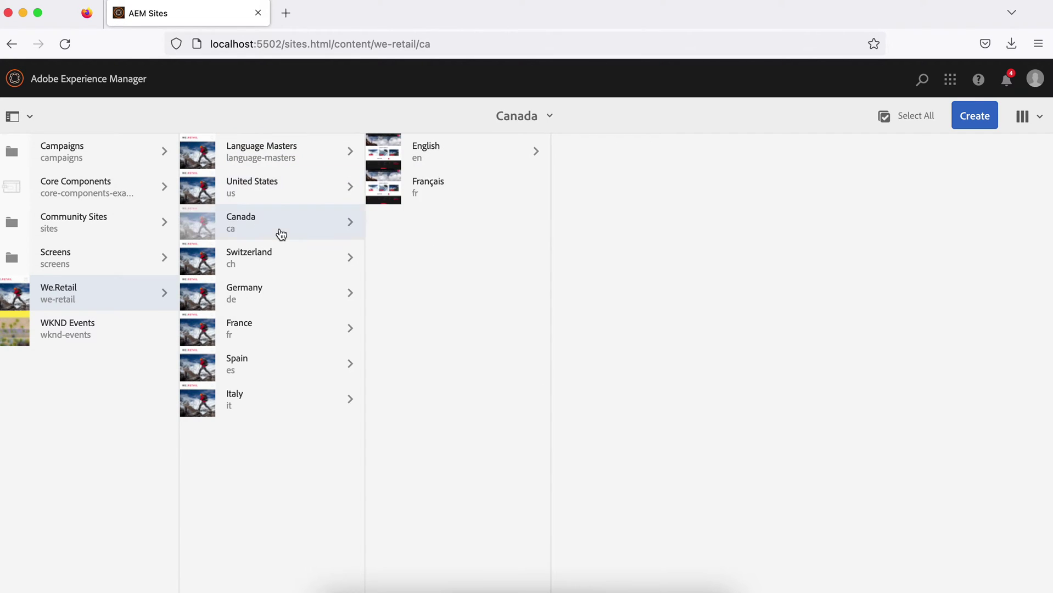
{"action": "left_click", "coordinate": [318, 155]}
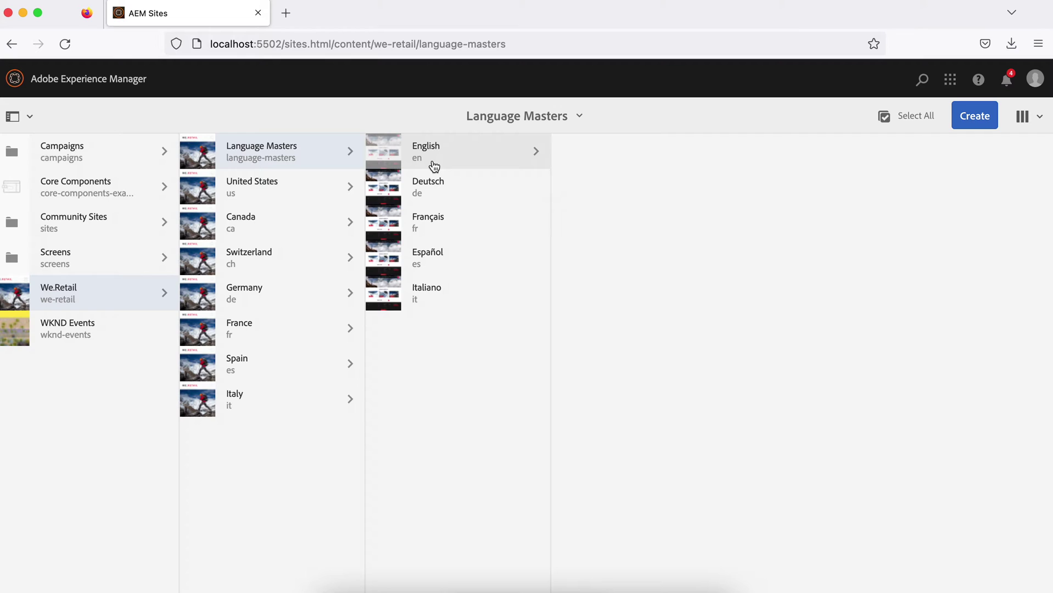
{"action": "left_click", "coordinate": [288, 186]}
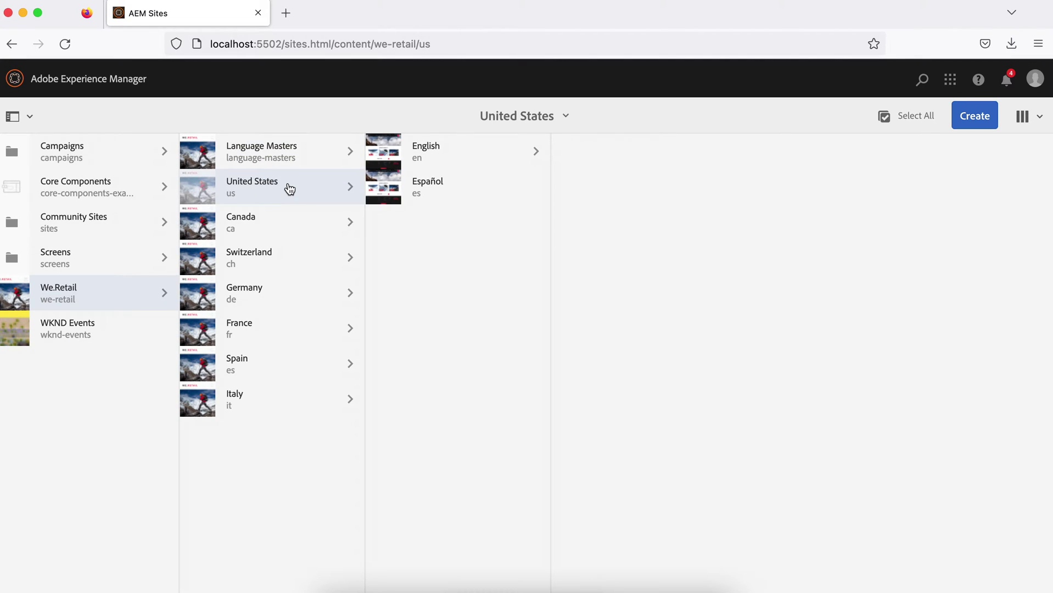
{"action": "left_click", "coordinate": [301, 146]}
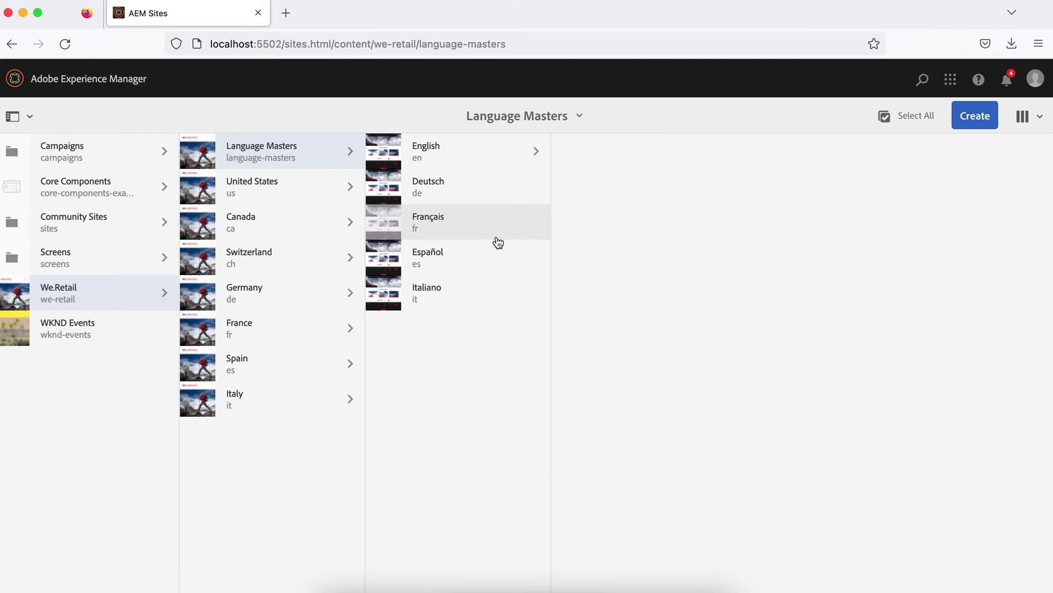
{"action": "left_click", "coordinate": [447, 156]}
{"action": "left_click", "coordinate": [322, 151]}
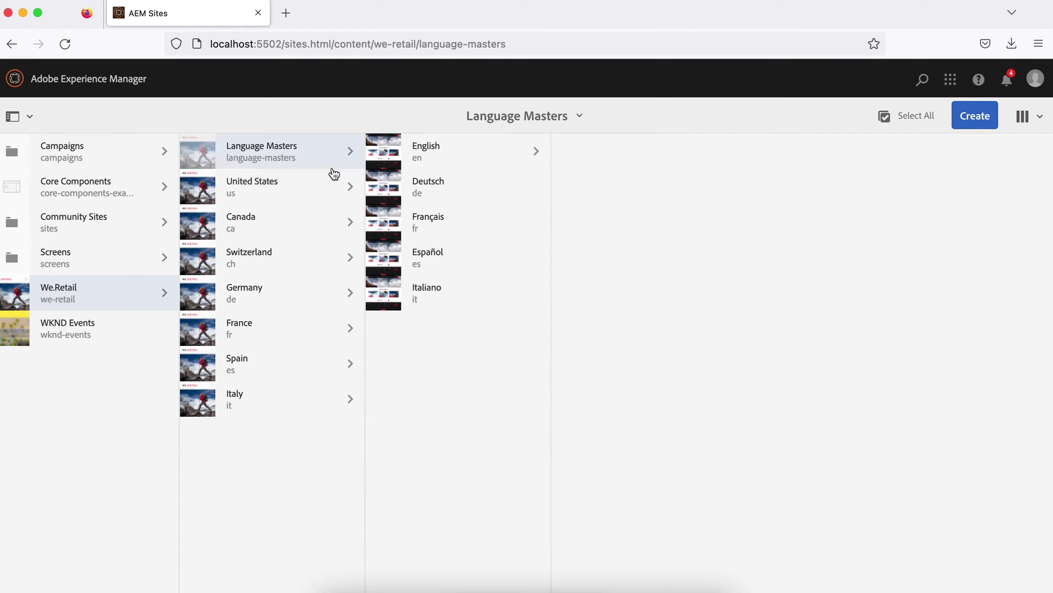
{"action": "left_click", "coordinate": [269, 186]}
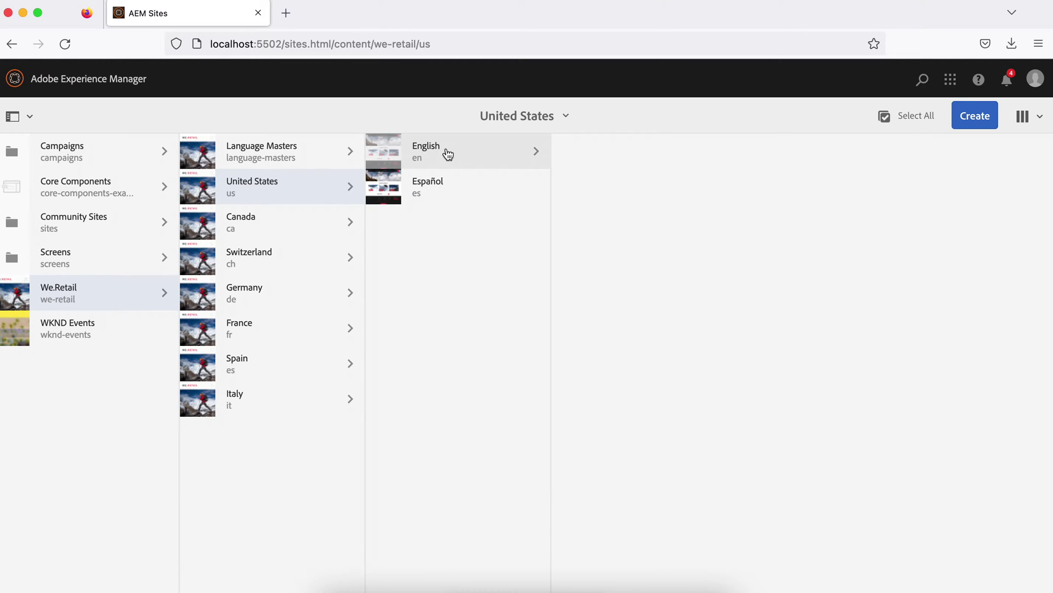
{"action": "left_click", "coordinate": [286, 161]}
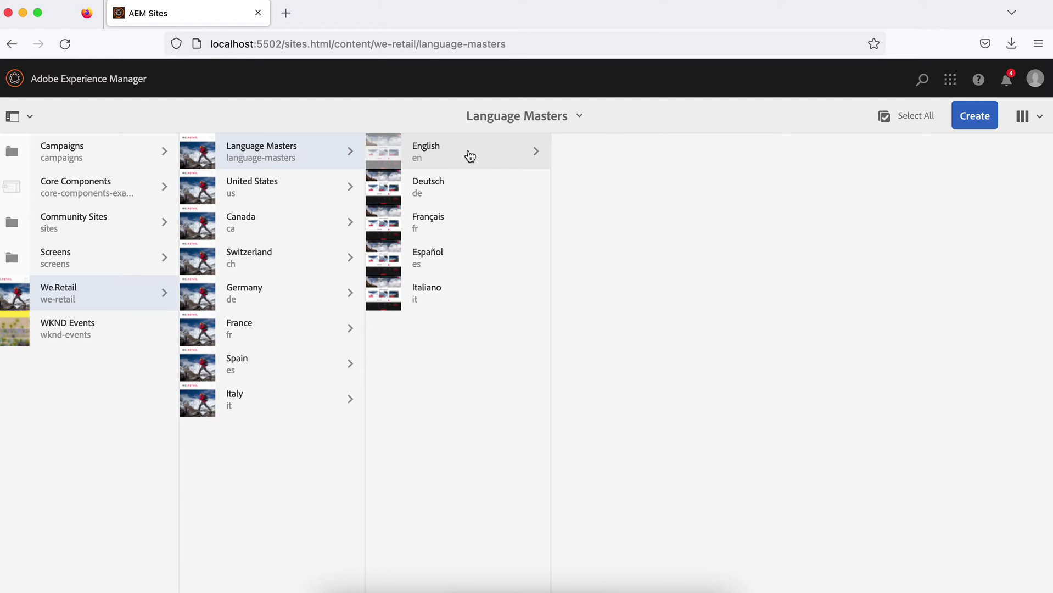
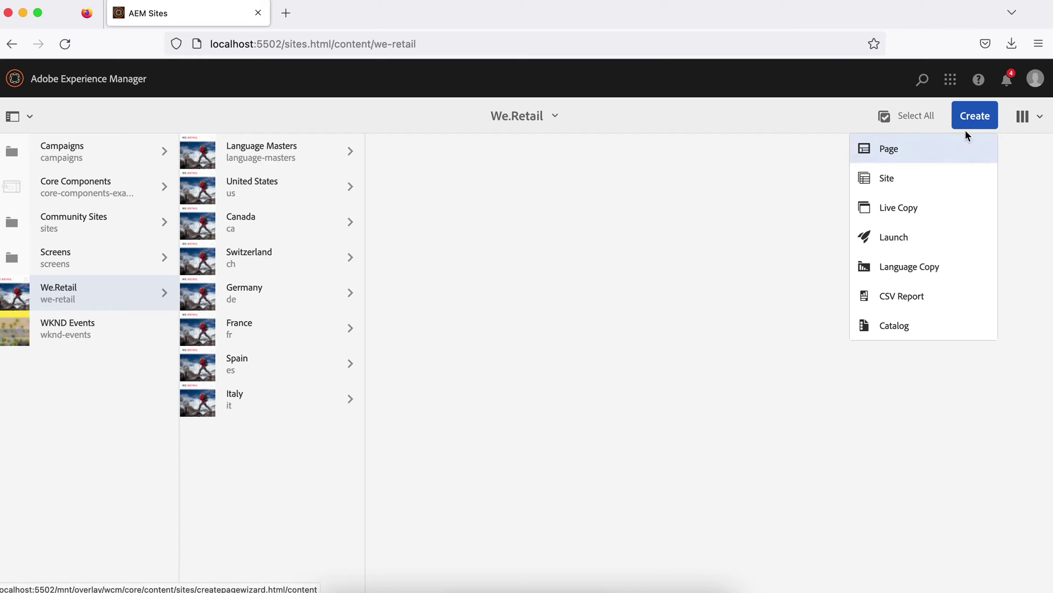
- Start a new site from the We.Retail blueprint and move on to its properties form
{"action": "left_click", "coordinate": [917, 179]}
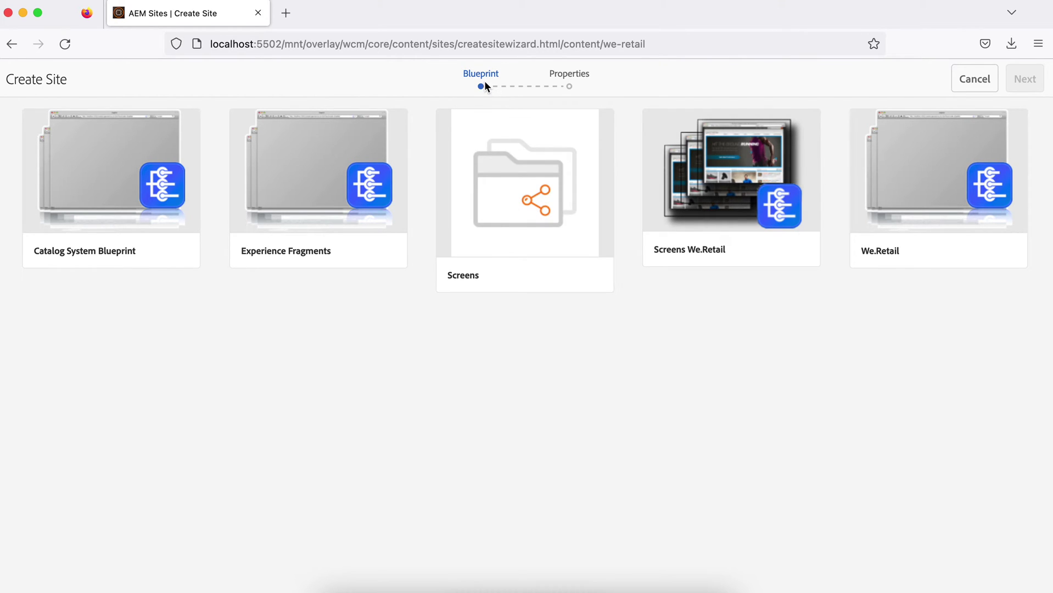
{"action": "left_click", "coordinate": [937, 192]}
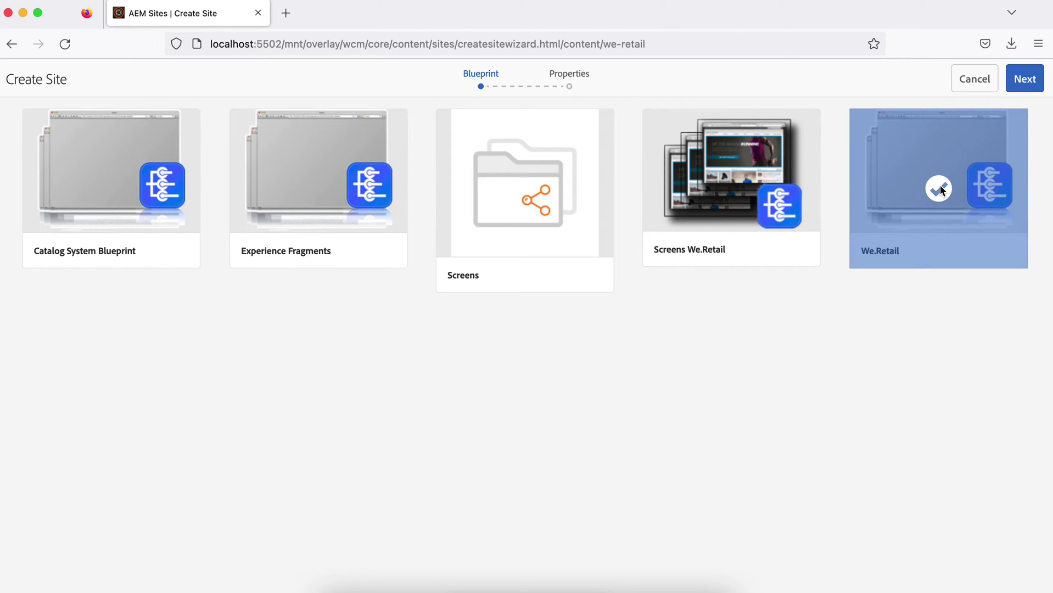
{"action": "left_click", "coordinate": [1025, 81]}
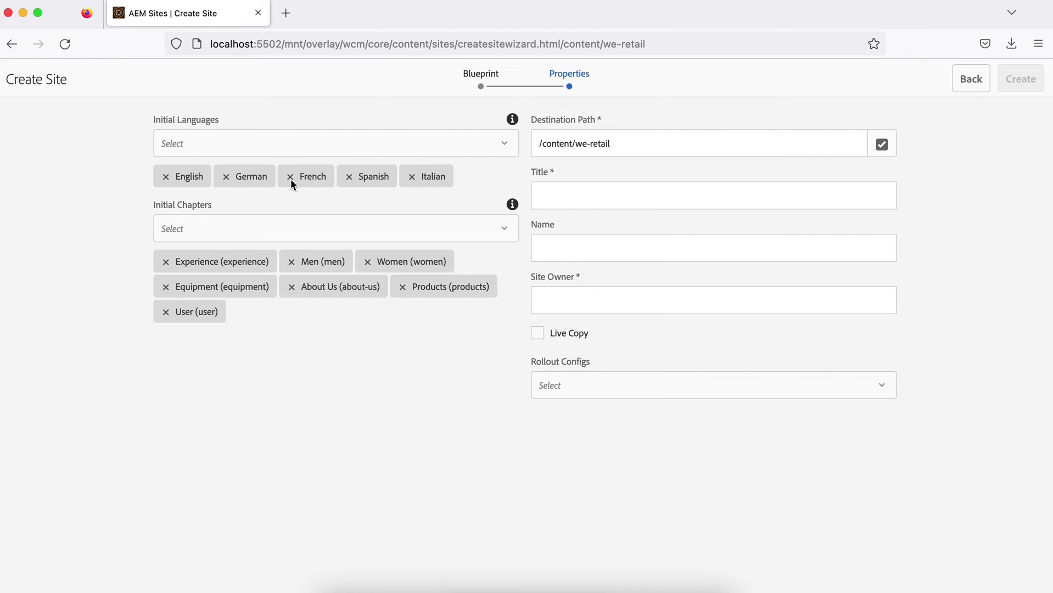
- Remove Italian, Spanish, French and German, leaving English as the only initial language
{"action": "left_click", "coordinate": [183, 176]}
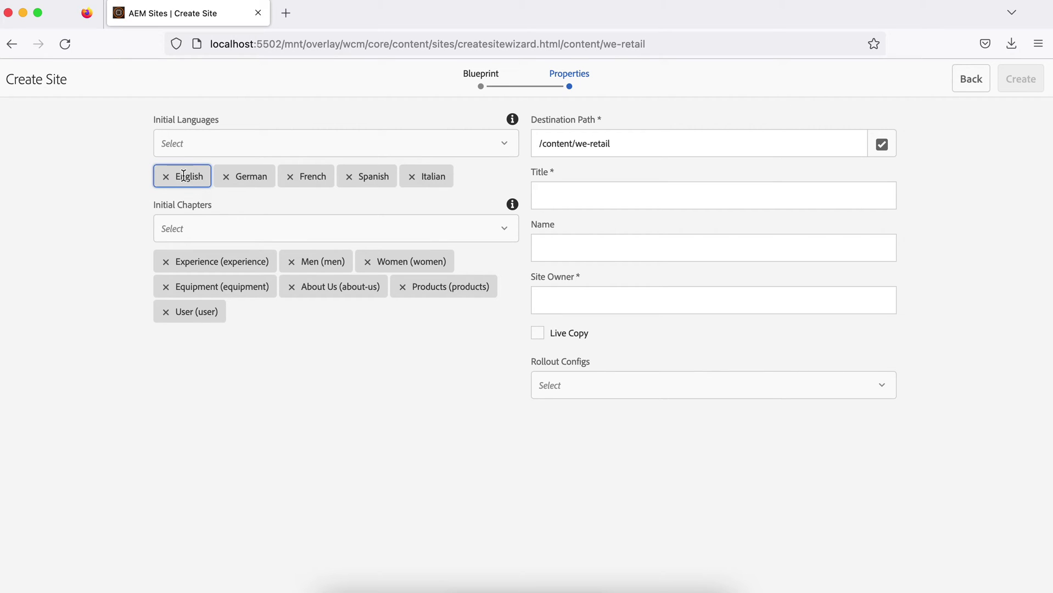
{"action": "left_click", "coordinate": [207, 144]}
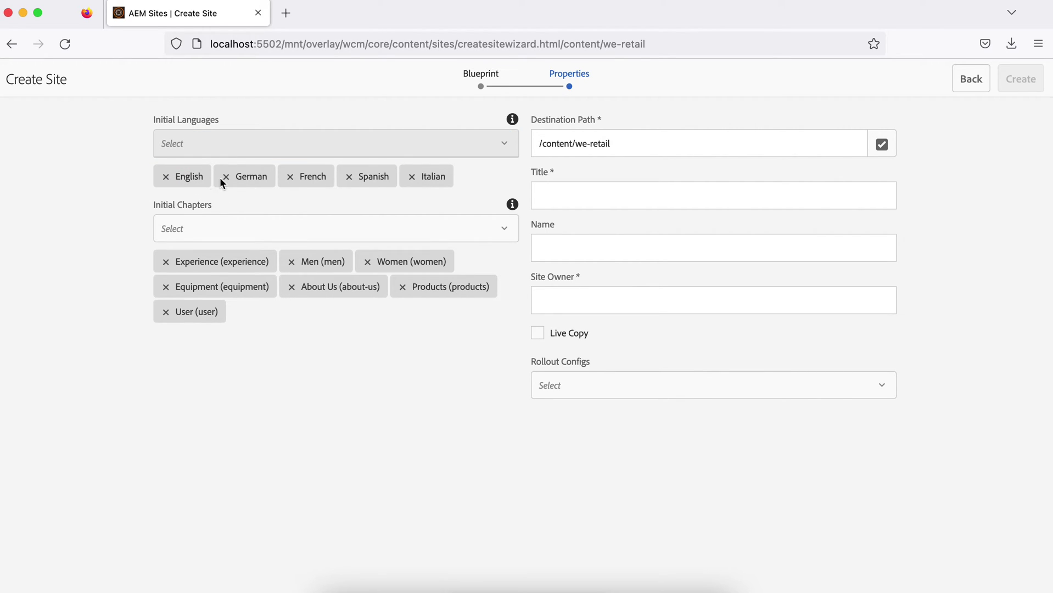
{"action": "left_click", "coordinate": [414, 178]}
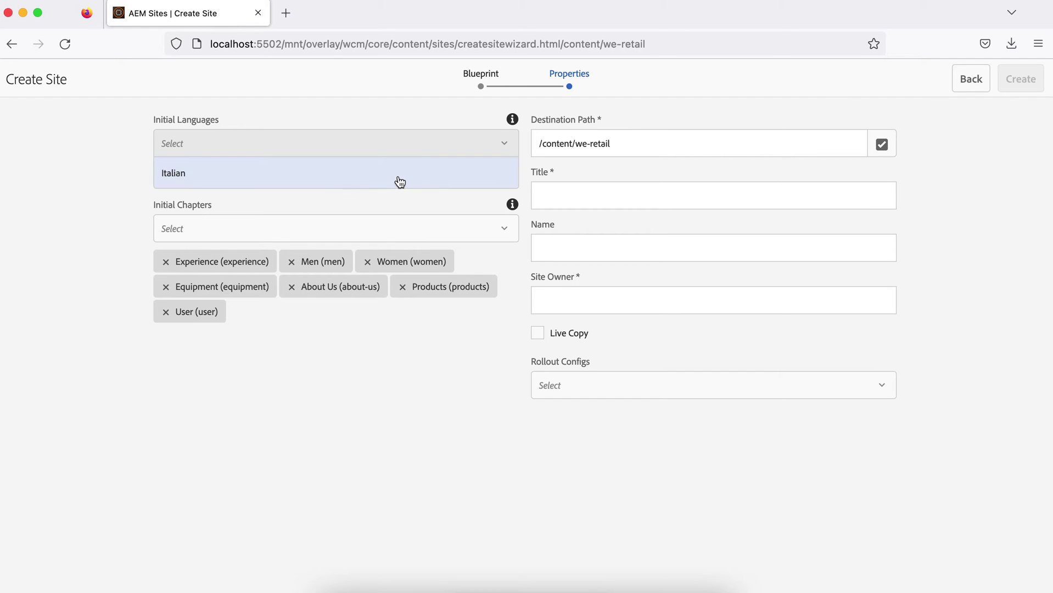
{"action": "left_click", "coordinate": [303, 222]}
{"action": "left_click", "coordinate": [349, 177]}
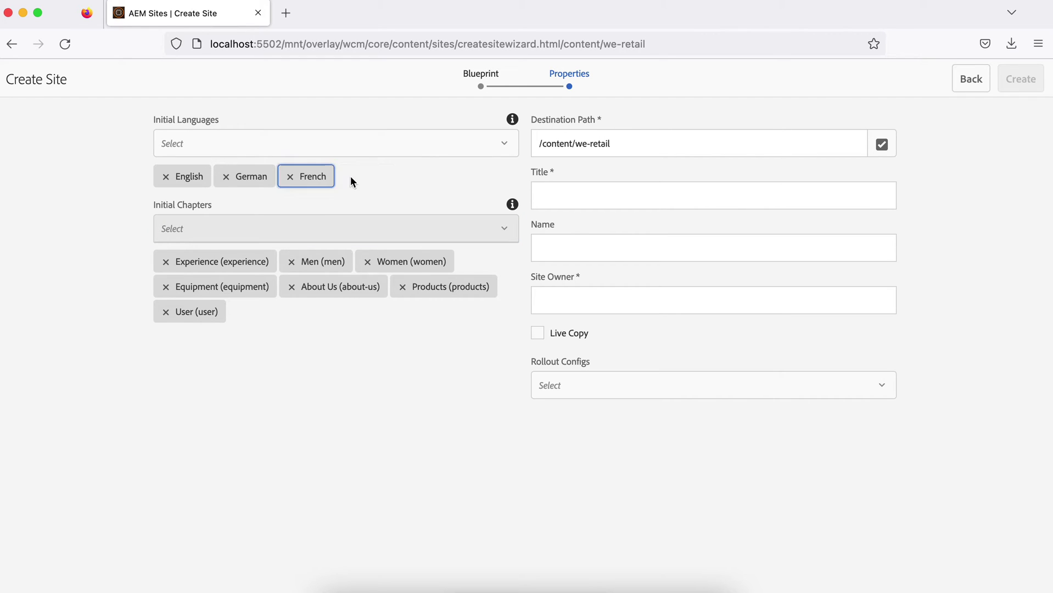
{"action": "left_click", "coordinate": [290, 176]}
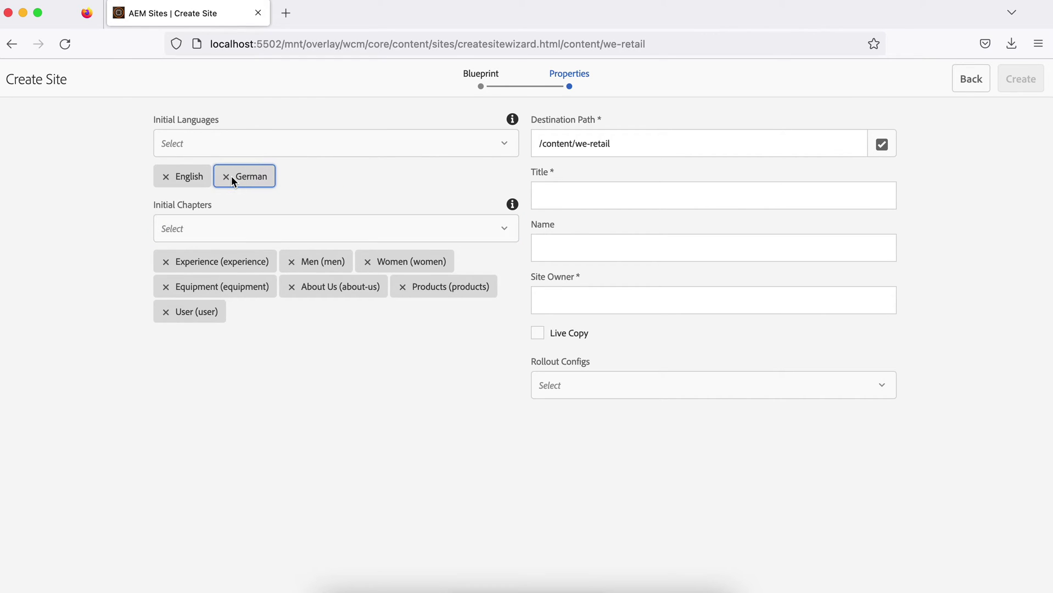
{"action": "left_click", "coordinate": [226, 176]}
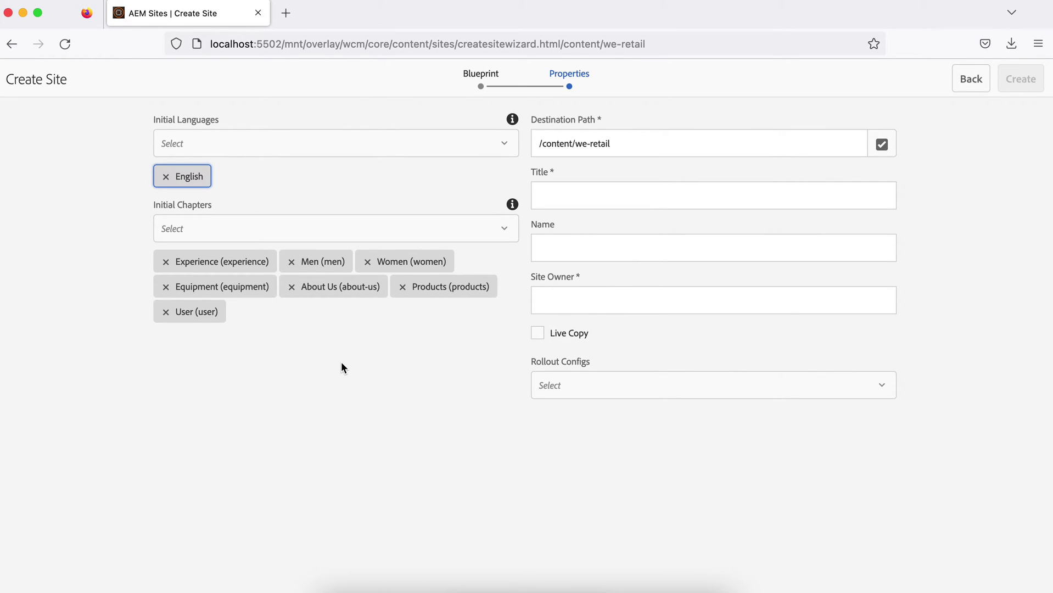
- Enter site title 'India', name 'in', and admin as the site owner
{"action": "left_click", "coordinate": [615, 197]}
{"action": "type", "text": "INd"}
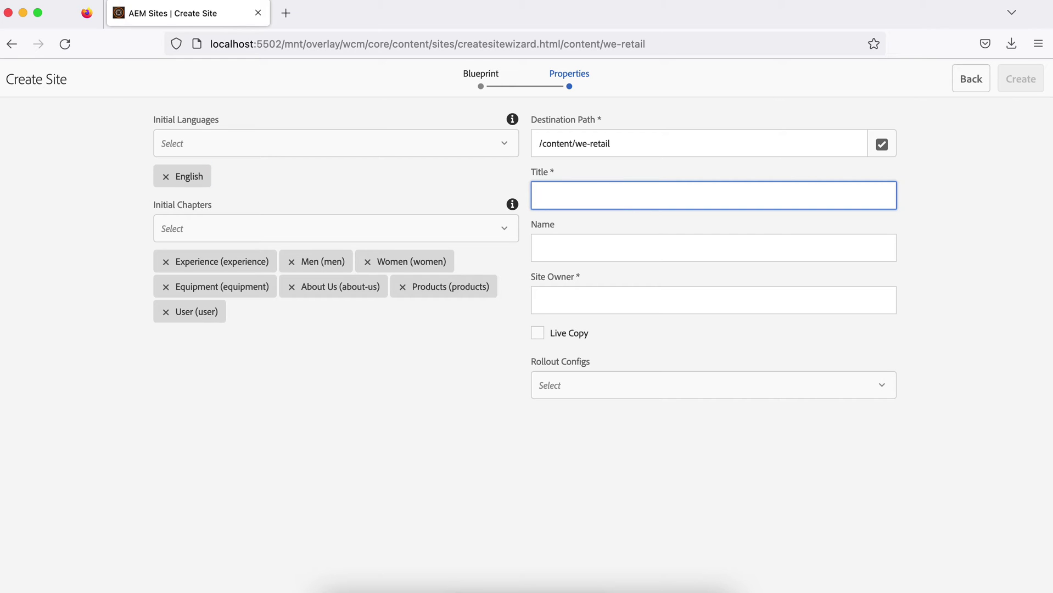
{"action": "type", "text": "ia"}
{"action": "key", "text": "BackSpace"}
{"action": "key", "text": "BackSpace"}
{"action": "key", "text": "BackSpace"}
{"action": "key", "text": "BackSpace"}
{"action": "key", "text": "BackSpace"}
{"action": "type", "text": "India"}
{"action": "left_click", "coordinate": [607, 255]}
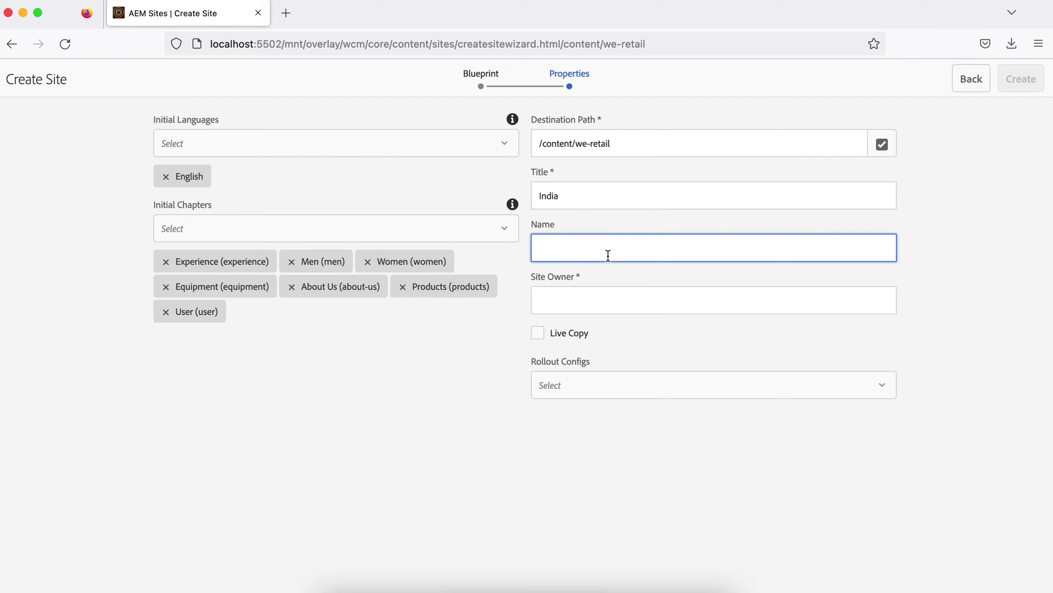
{"action": "type", "text": "in"}
{"action": "left_click", "coordinate": [636, 303]}
{"action": "type", "text": "admin"}
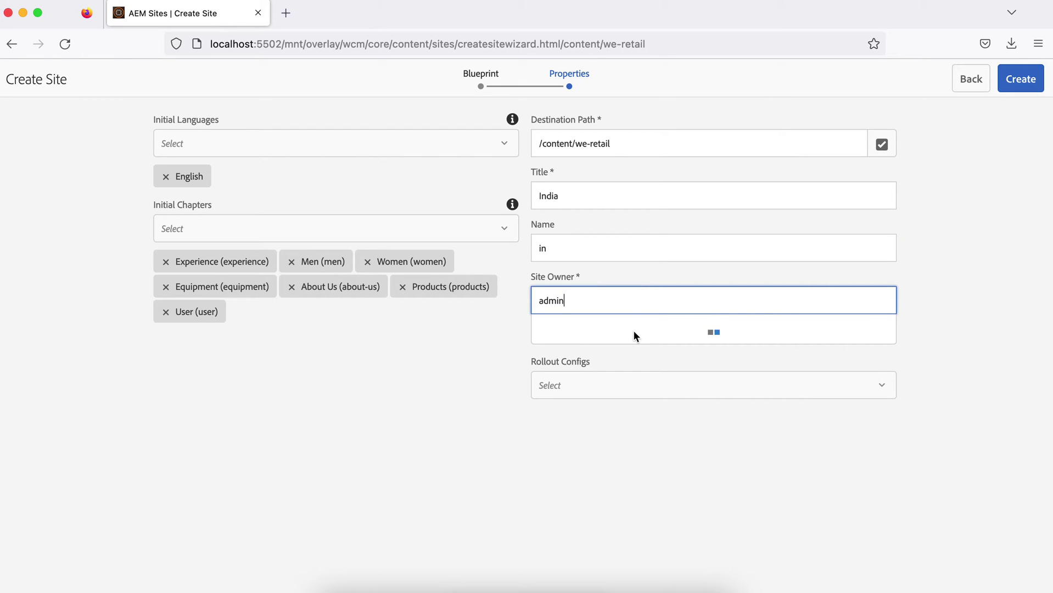
{"action": "left_click", "coordinate": [648, 336]}
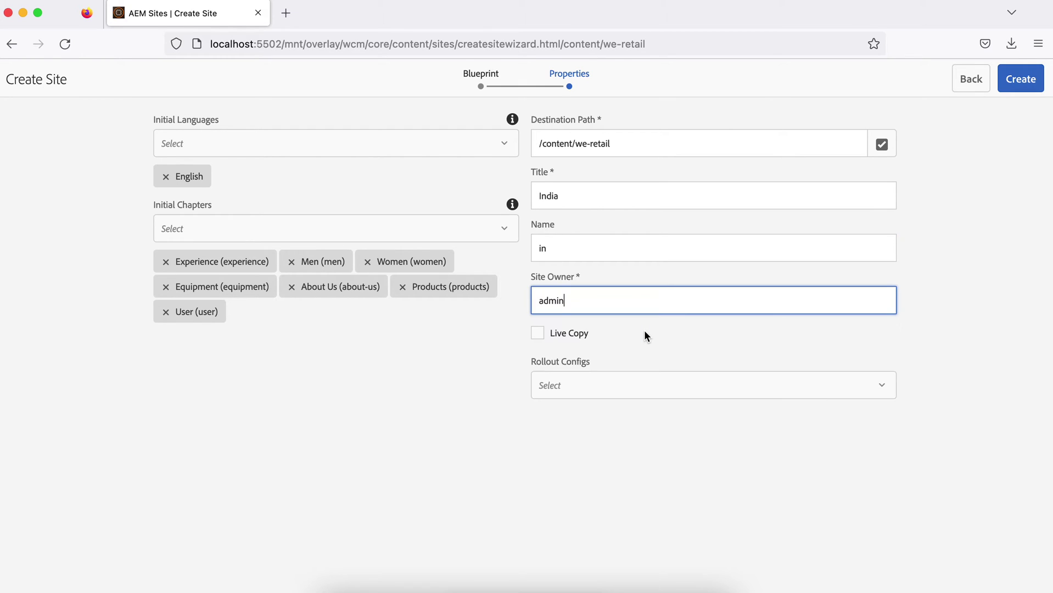
- Make the site a Live Copy with the Standard rollout config and create it
{"action": "left_click", "coordinate": [539, 331]}
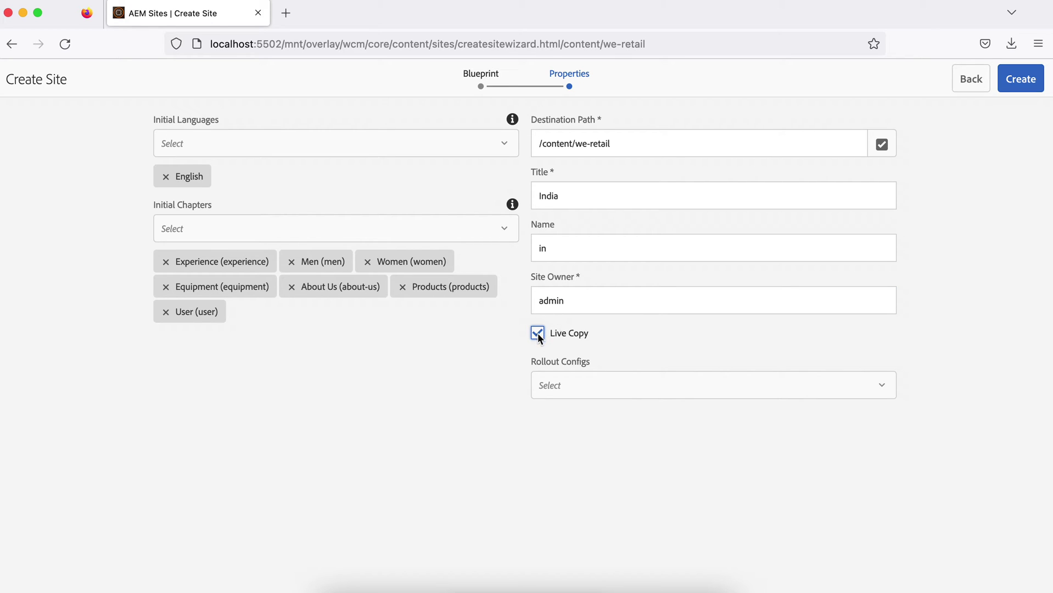
{"action": "left_click", "coordinate": [593, 386]}
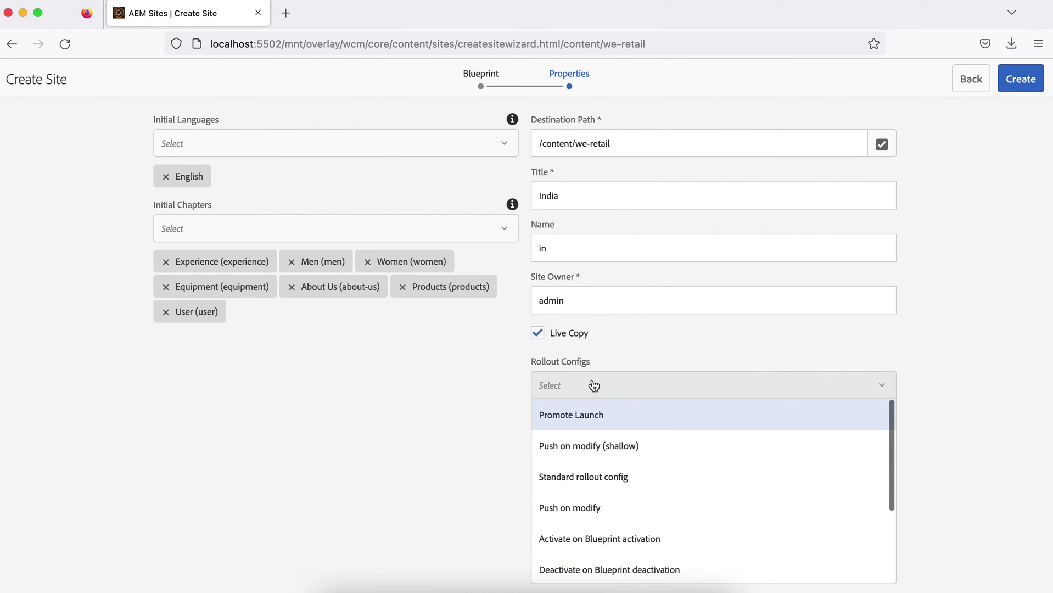
{"action": "left_click", "coordinate": [602, 477]}
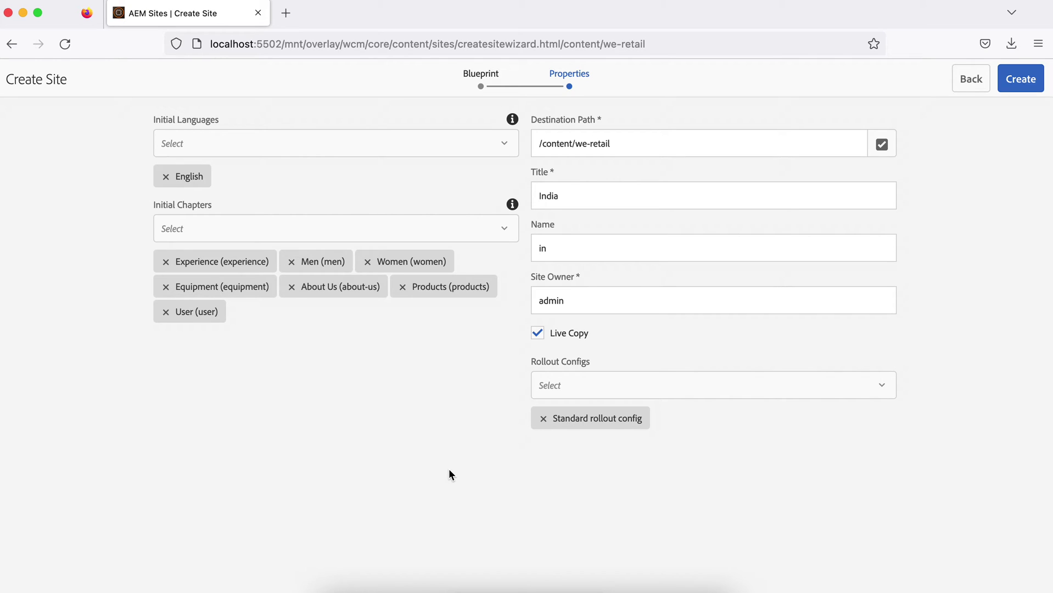
{"action": "left_click", "coordinate": [1022, 81]}
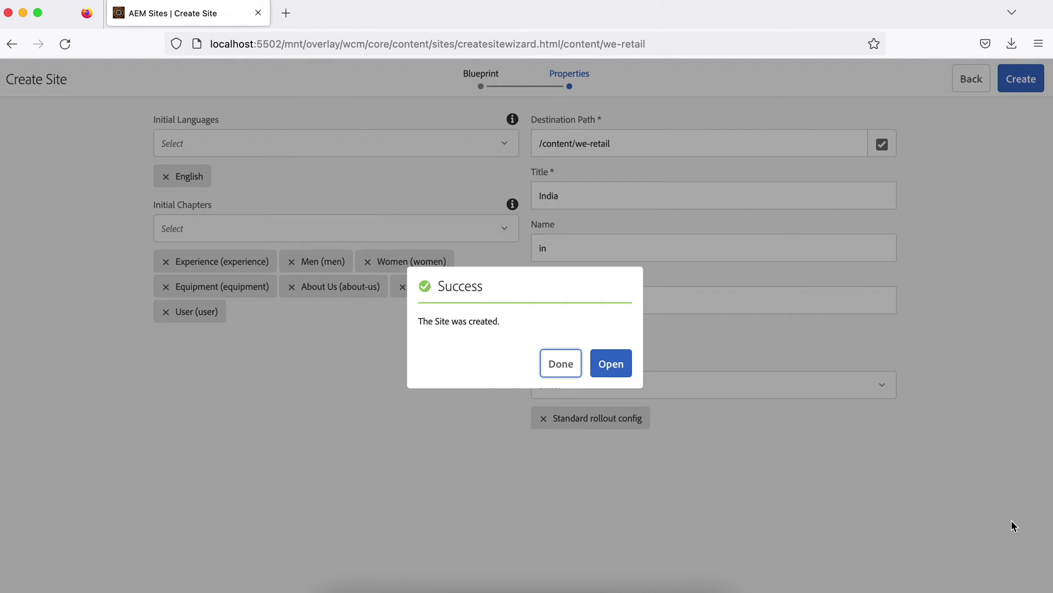
- Compare the new India site's English page with the Language Masters pages in column view
{"action": "left_click", "coordinate": [553, 367]}
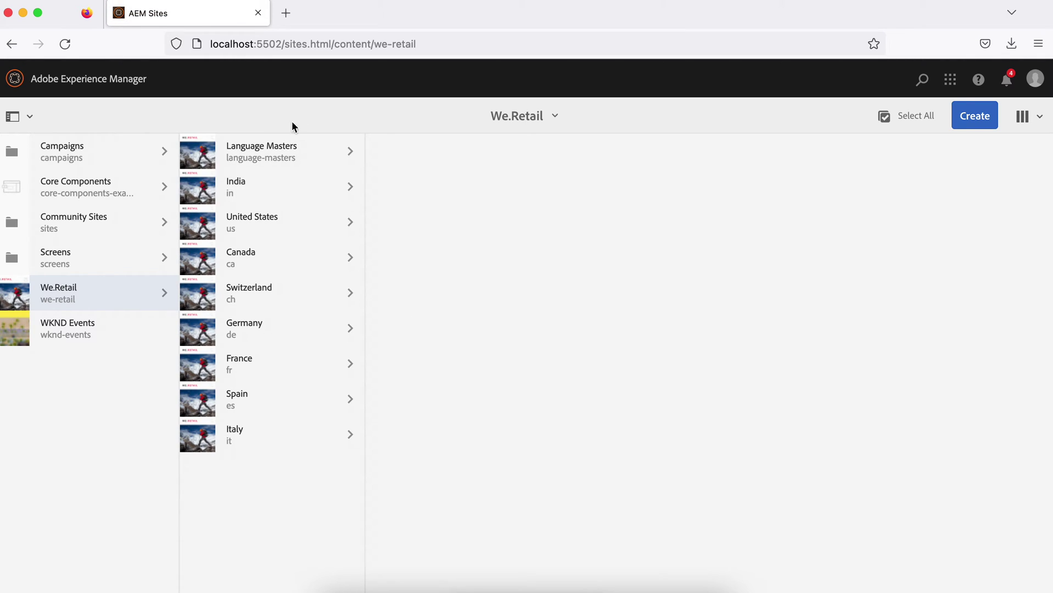
{"action": "left_click", "coordinate": [269, 196]}
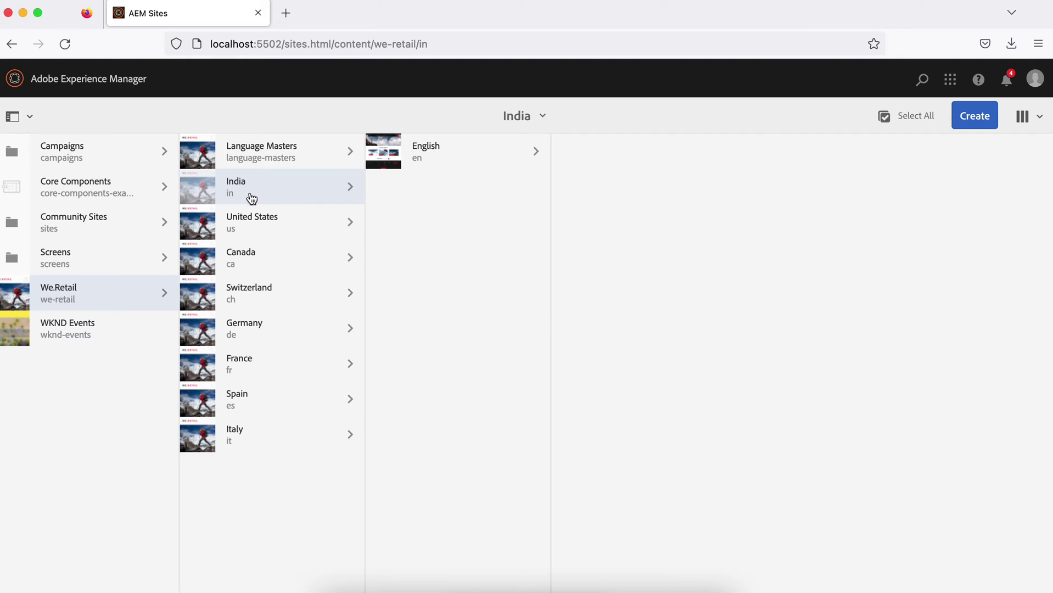
{"action": "left_click", "coordinate": [280, 153]}
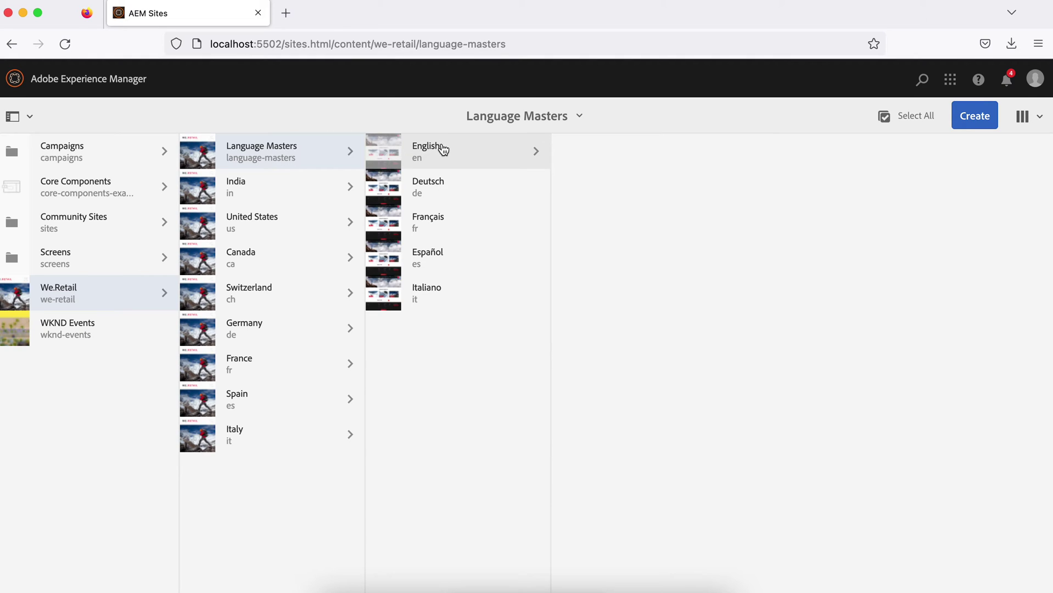
{"action": "left_click", "coordinate": [263, 187]}
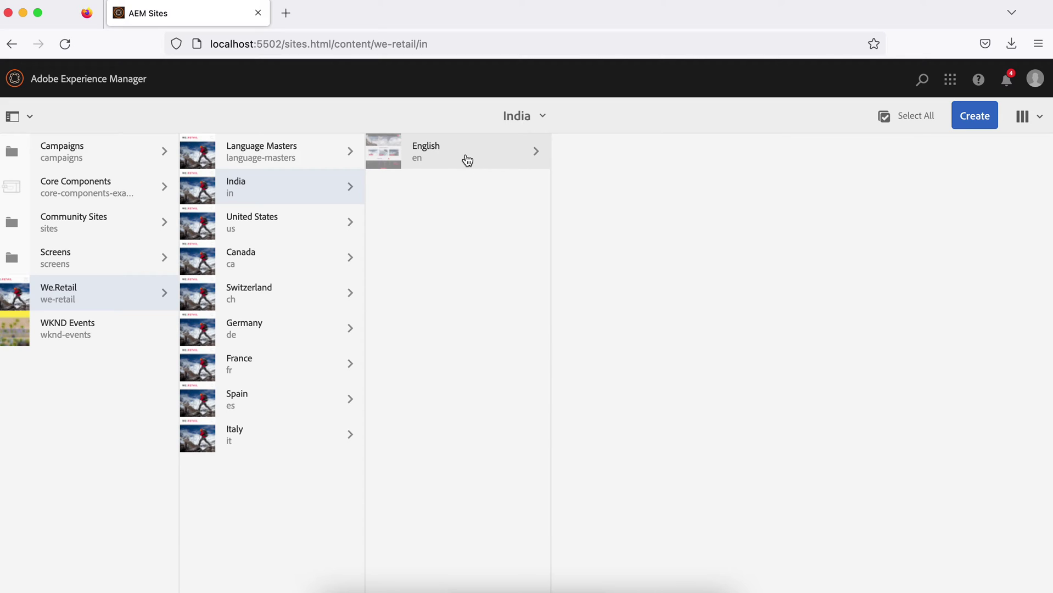
{"action": "left_click", "coordinate": [275, 154]}
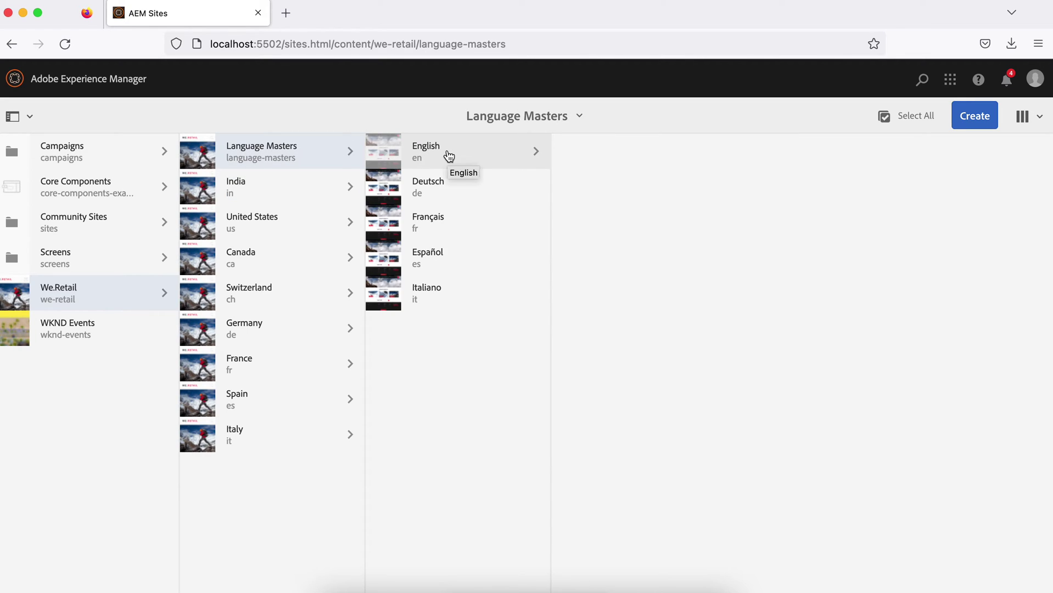
{"action": "left_click", "coordinate": [297, 185]}
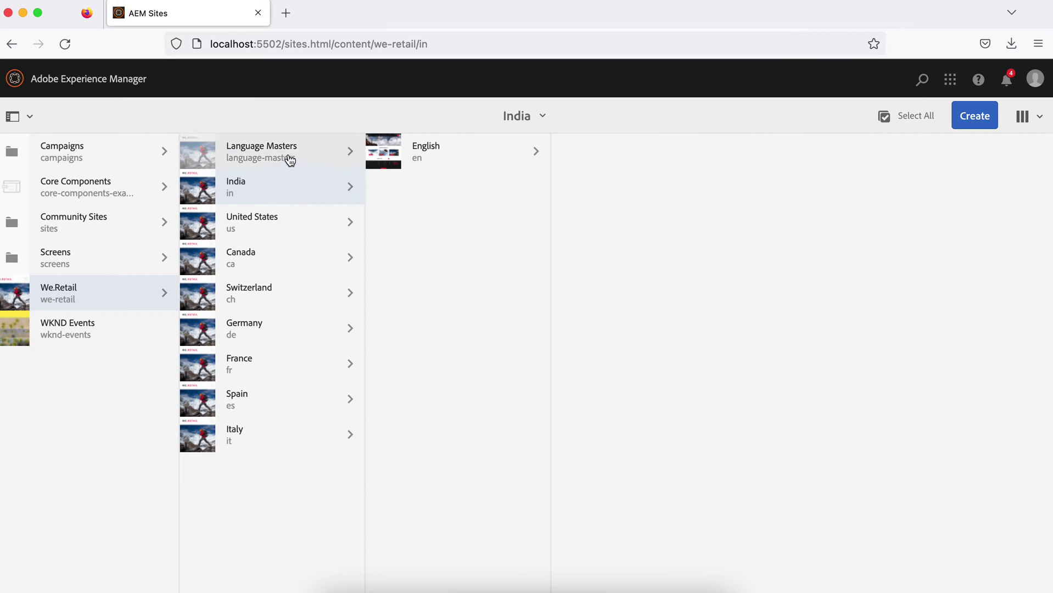
{"action": "left_click", "coordinate": [288, 159]}
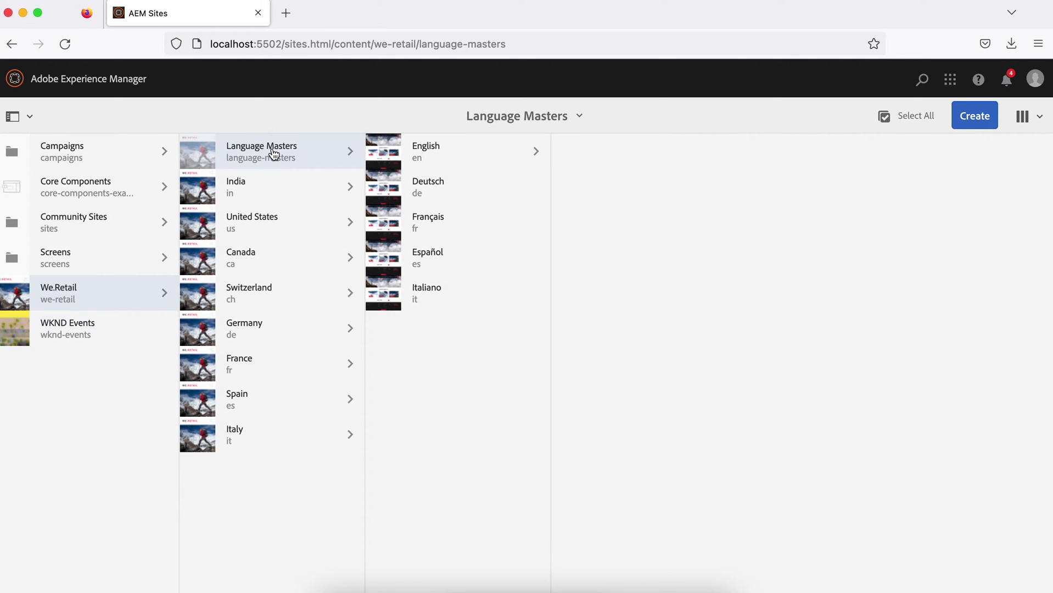
{"action": "left_click", "coordinate": [966, 126]}
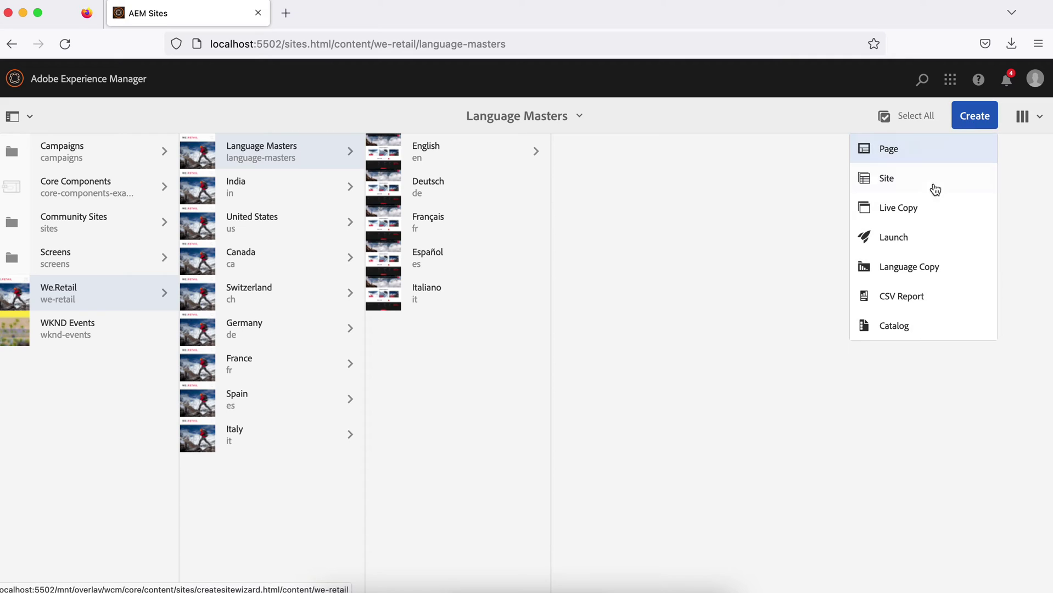
- Start a language copy using /content/we-retail/language-masters/en as source, subpages included
{"action": "left_click", "coordinate": [910, 270]}
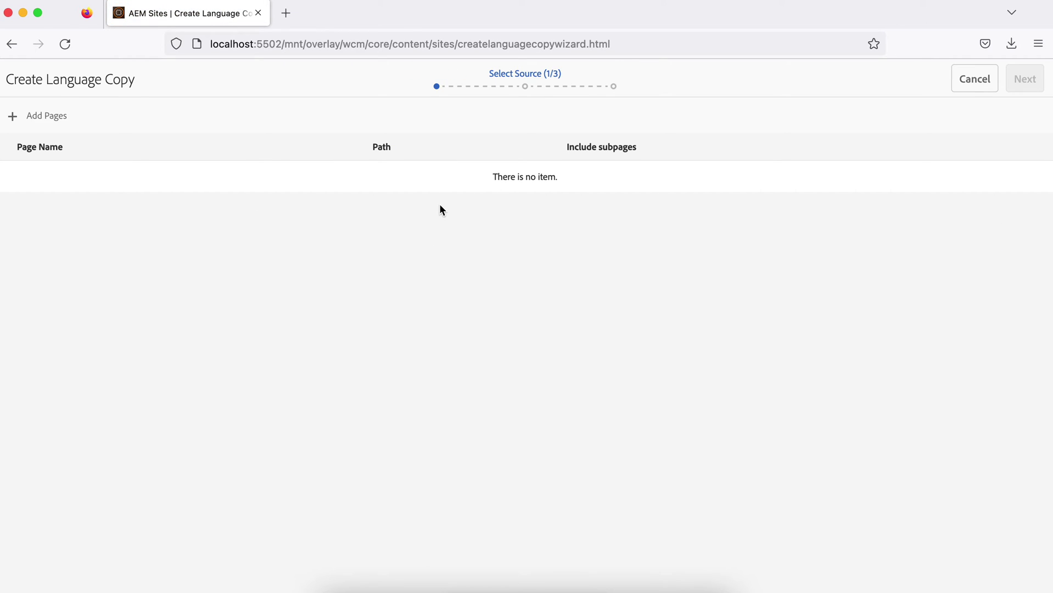
{"action": "left_click", "coordinate": [12, 116]}
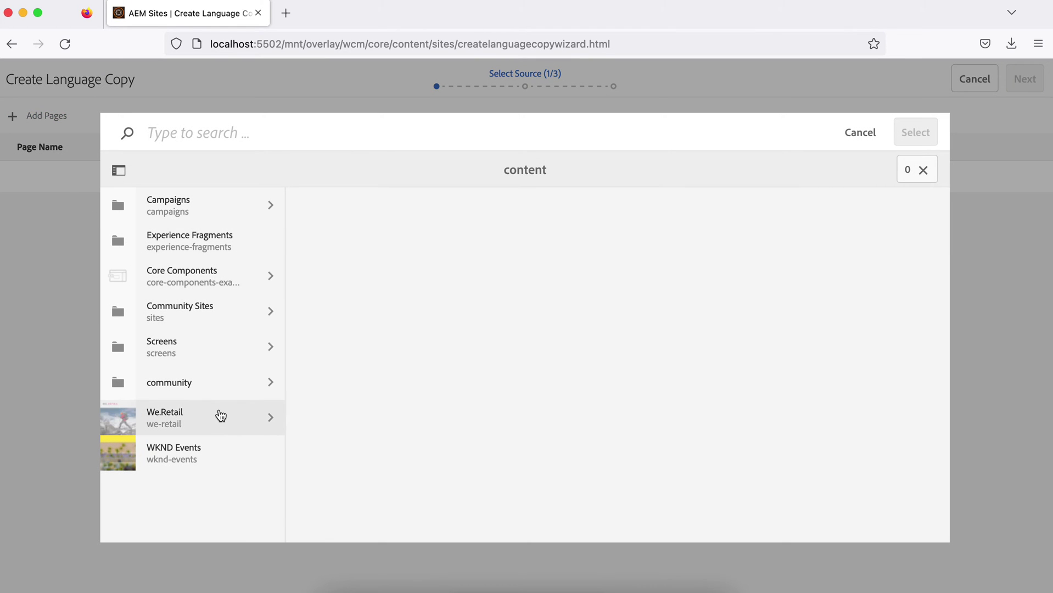
{"action": "key", "text": "Escape"}
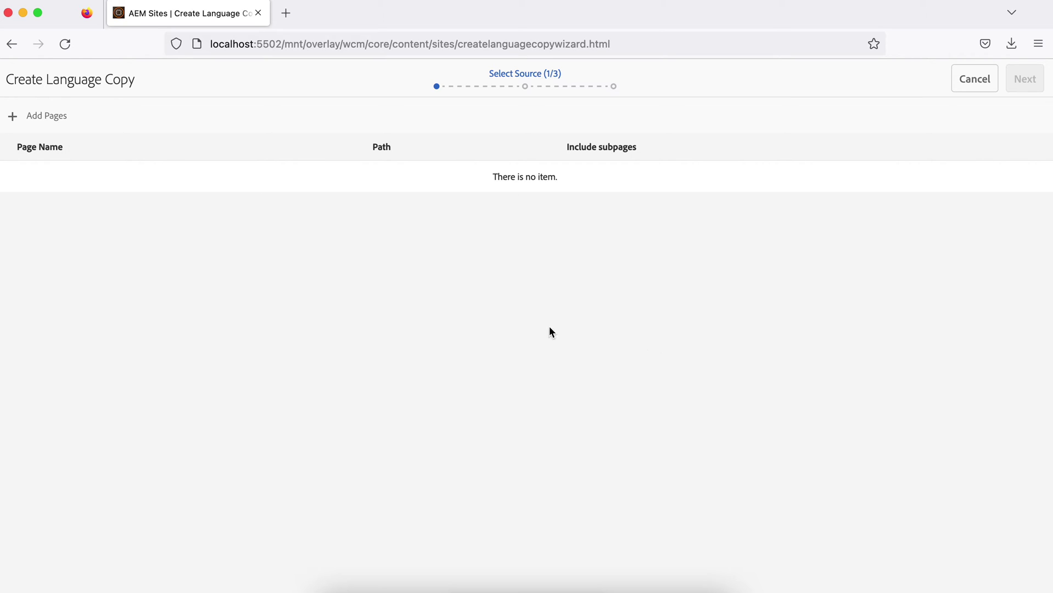
{"action": "left_click", "coordinate": [12, 116]}
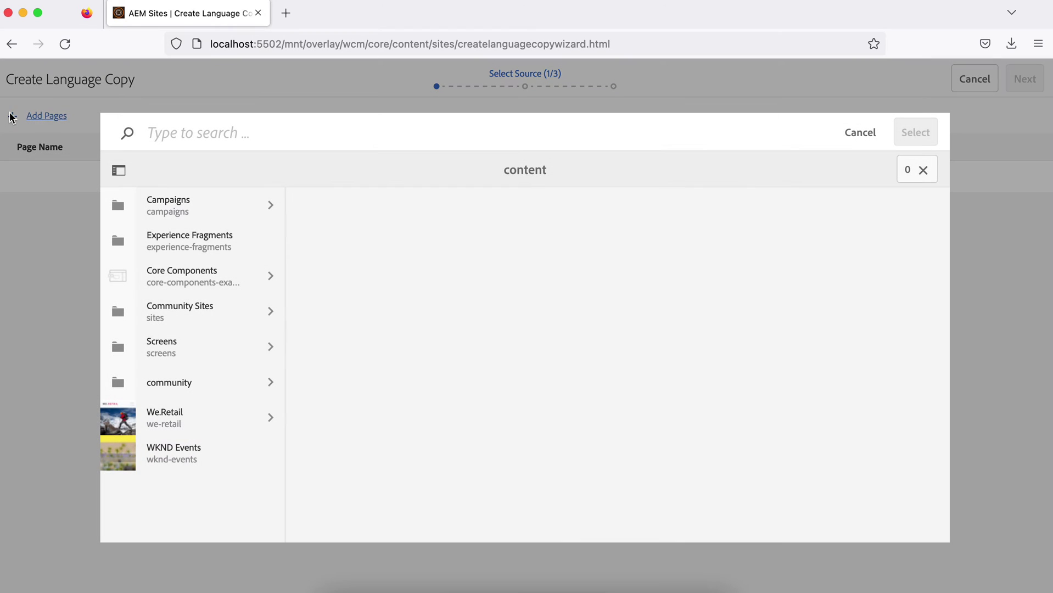
{"action": "left_click", "coordinate": [199, 423]}
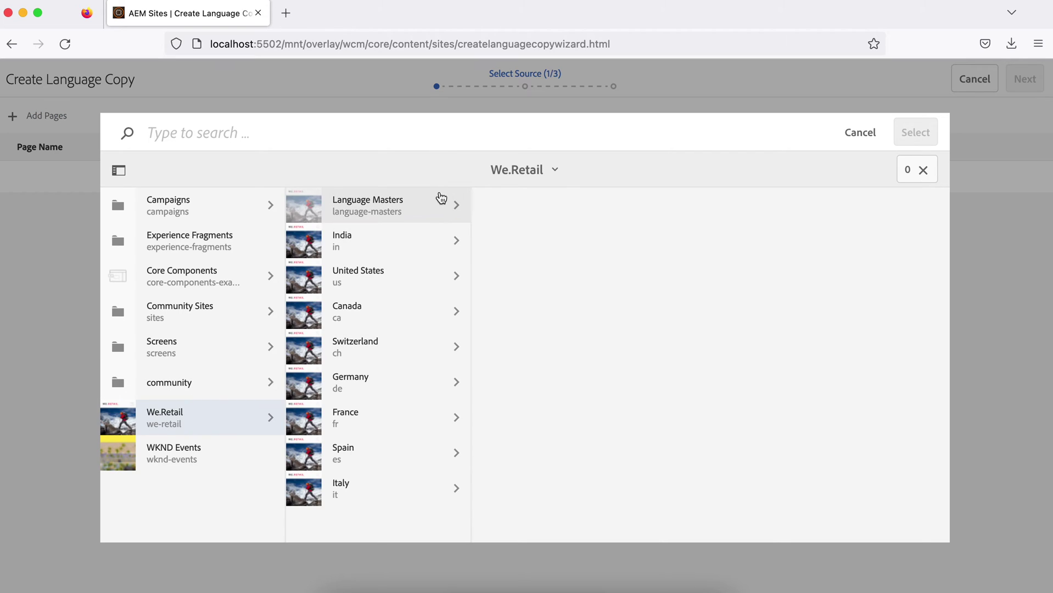
{"action": "left_click", "coordinate": [428, 206]}
{"action": "left_click", "coordinate": [490, 205]}
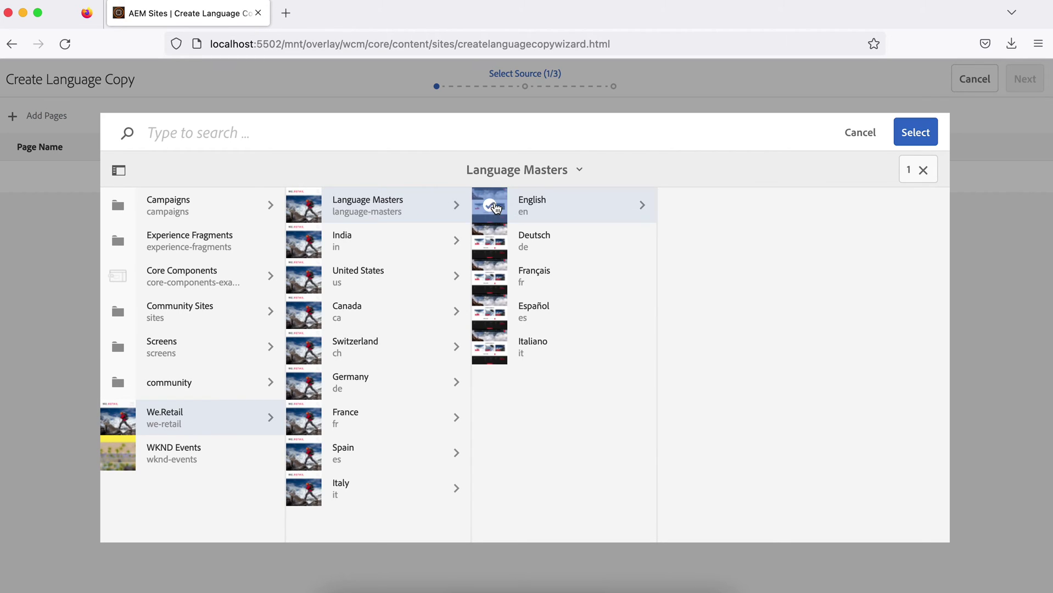
{"action": "left_click", "coordinate": [906, 131]}
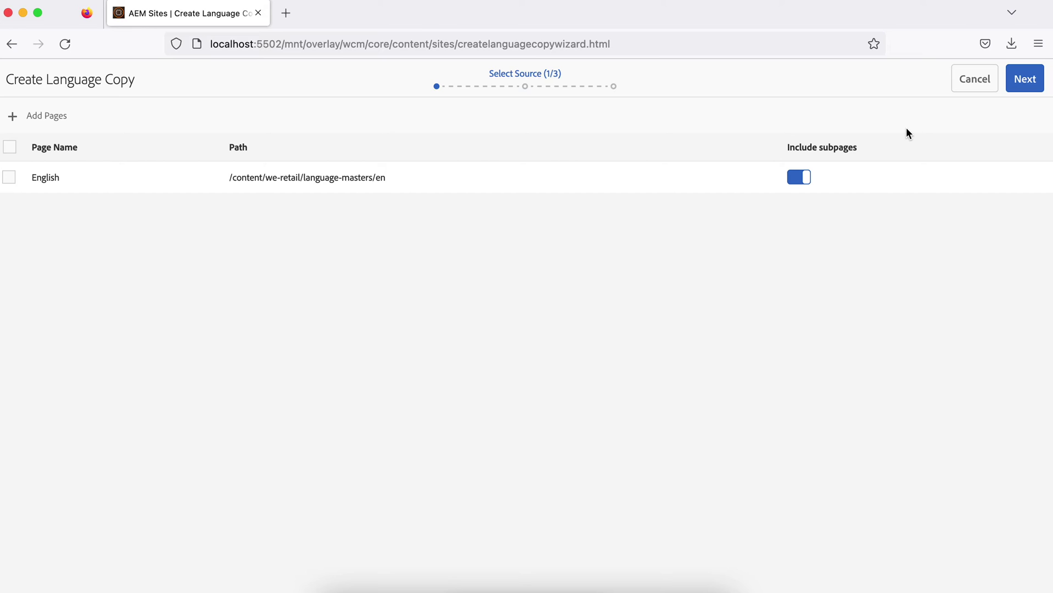
{"action": "left_click", "coordinate": [9, 178]}
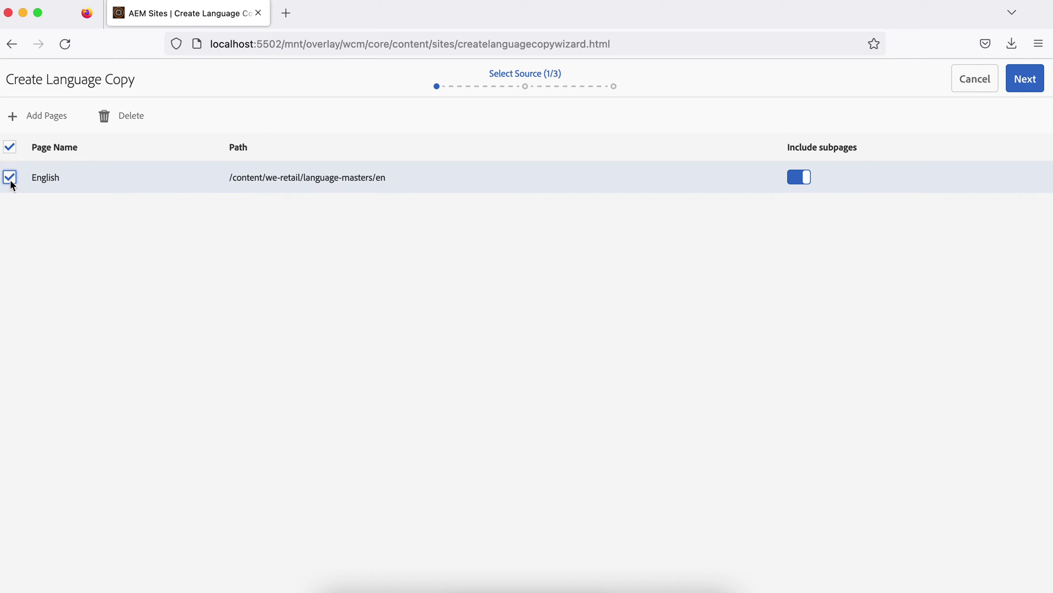
{"action": "left_click", "coordinate": [1024, 82]}
- Target Hindi (hi) for the language copy, keeping the default translation settings
{"action": "left_click", "coordinate": [307, 145]}
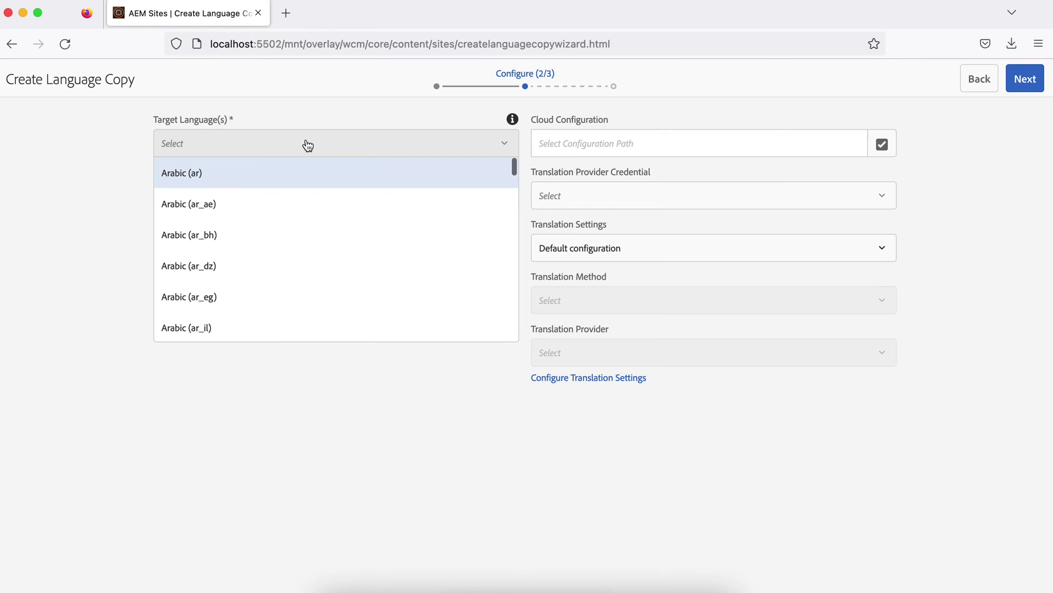
{"action": "type", "text": "hi"}
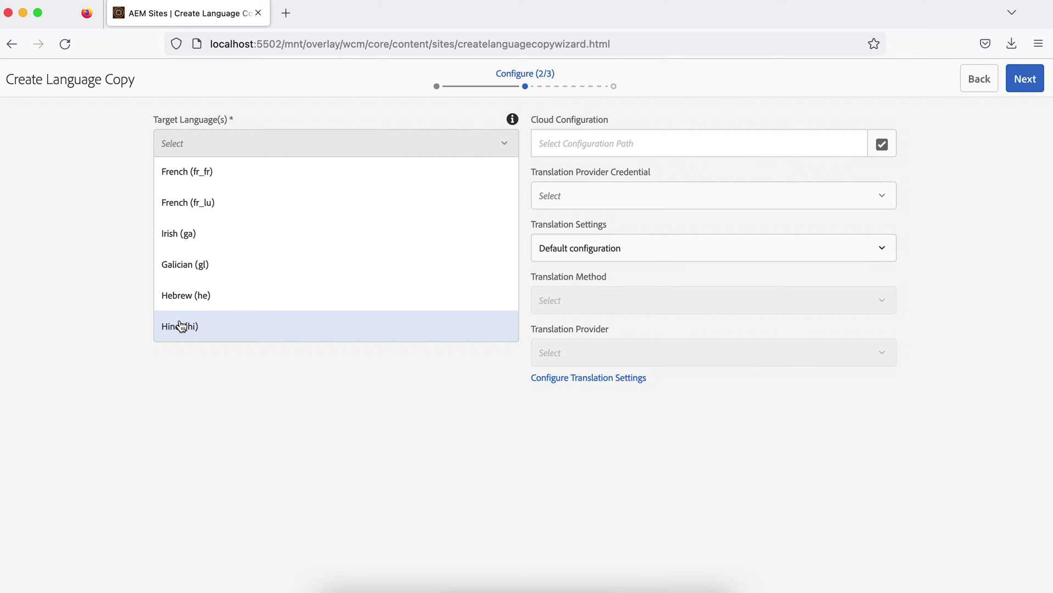
{"action": "left_click", "coordinate": [181, 326]}
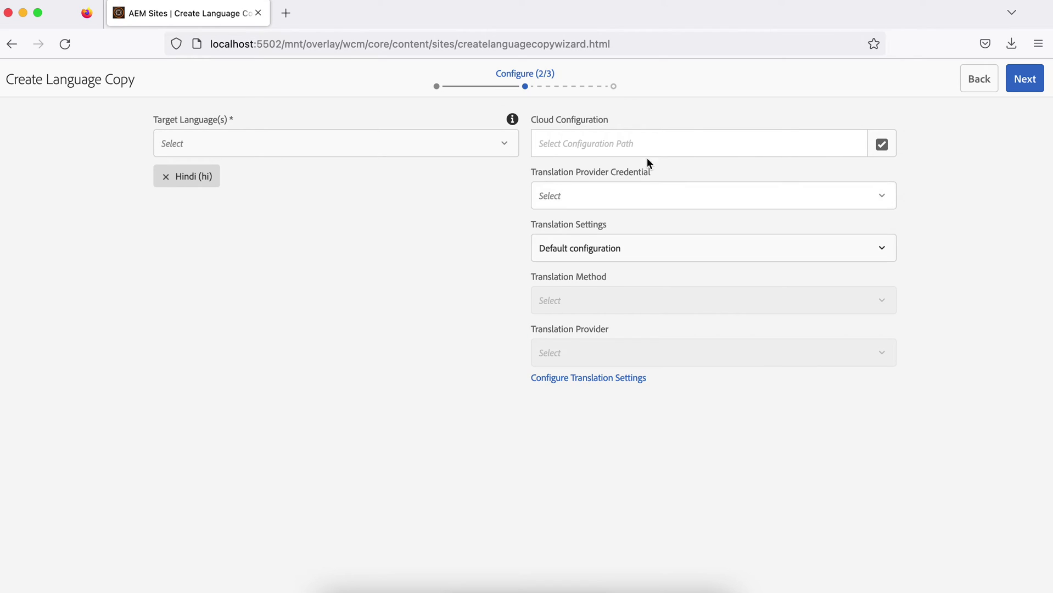
{"action": "left_click", "coordinate": [693, 138]}
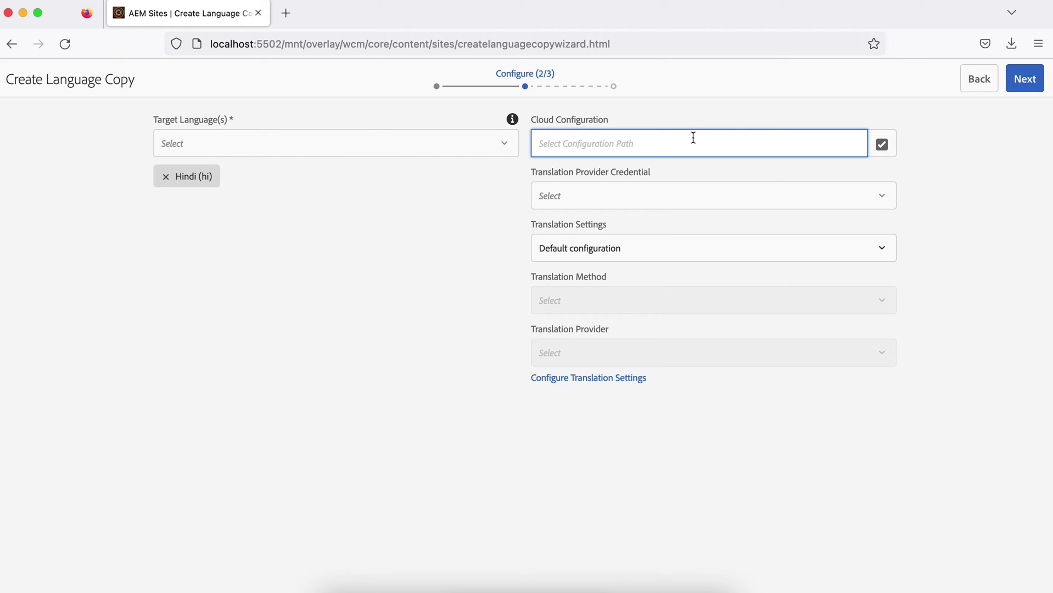
{"action": "left_click", "coordinate": [870, 197]}
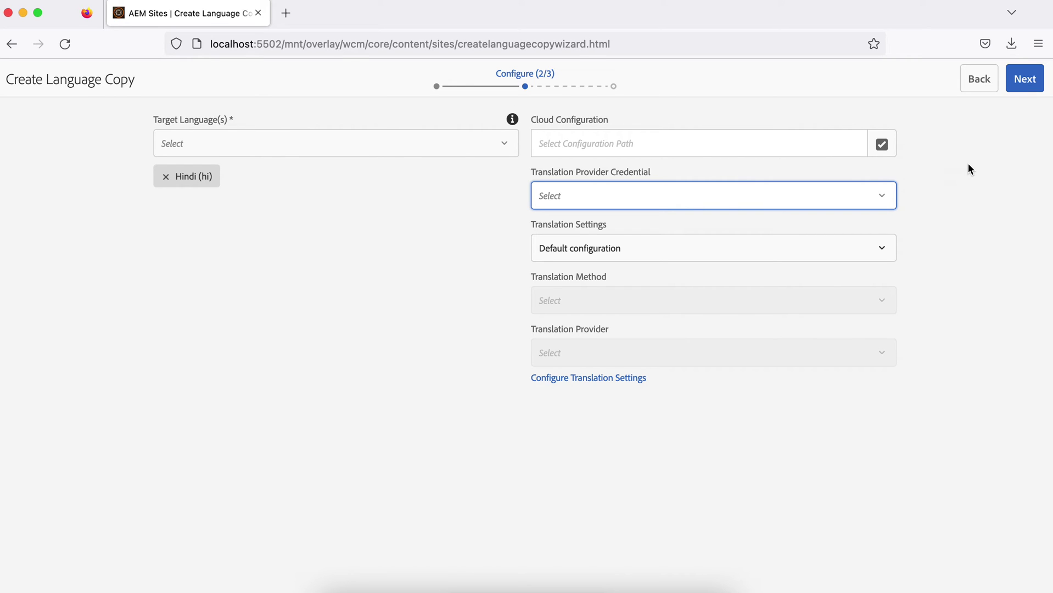
{"action": "left_click", "coordinate": [1024, 79]}
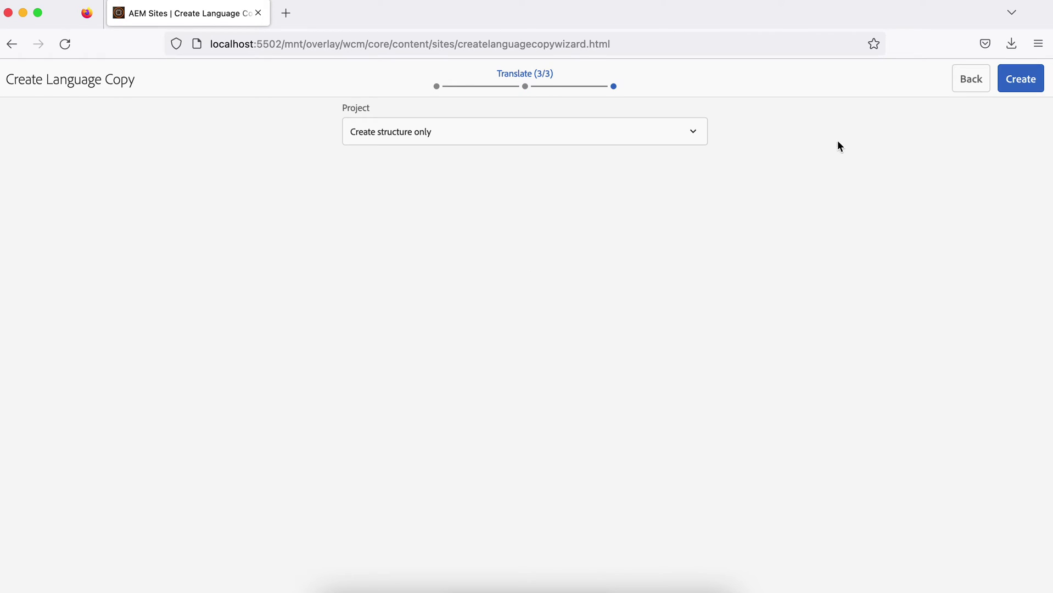
- Keep 'Create structure only' as the project option and create the Hindi language copy
{"action": "left_click", "coordinate": [643, 141]}
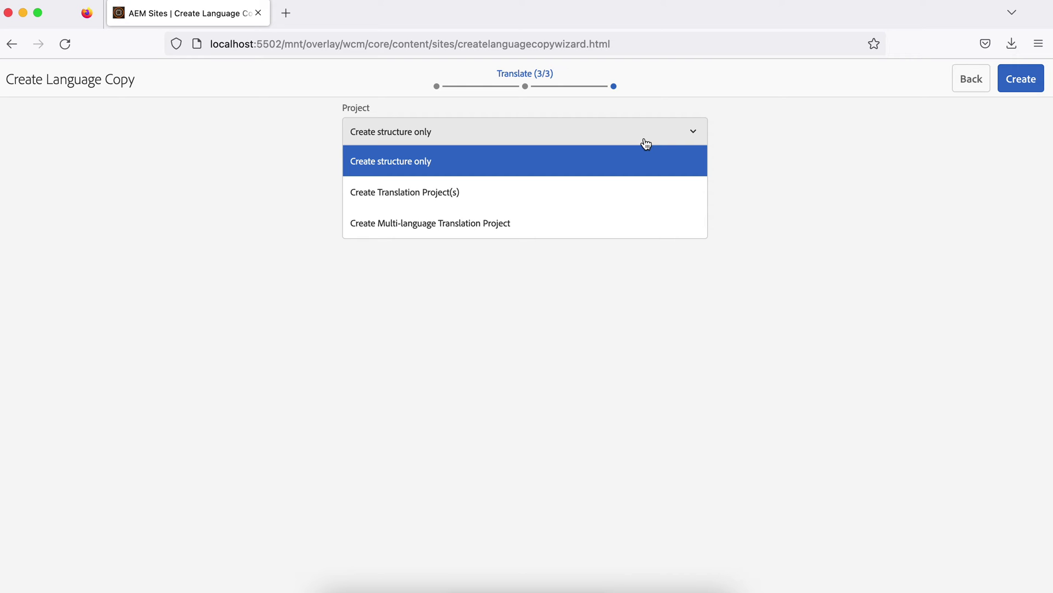
{"action": "left_click", "coordinate": [440, 160]}
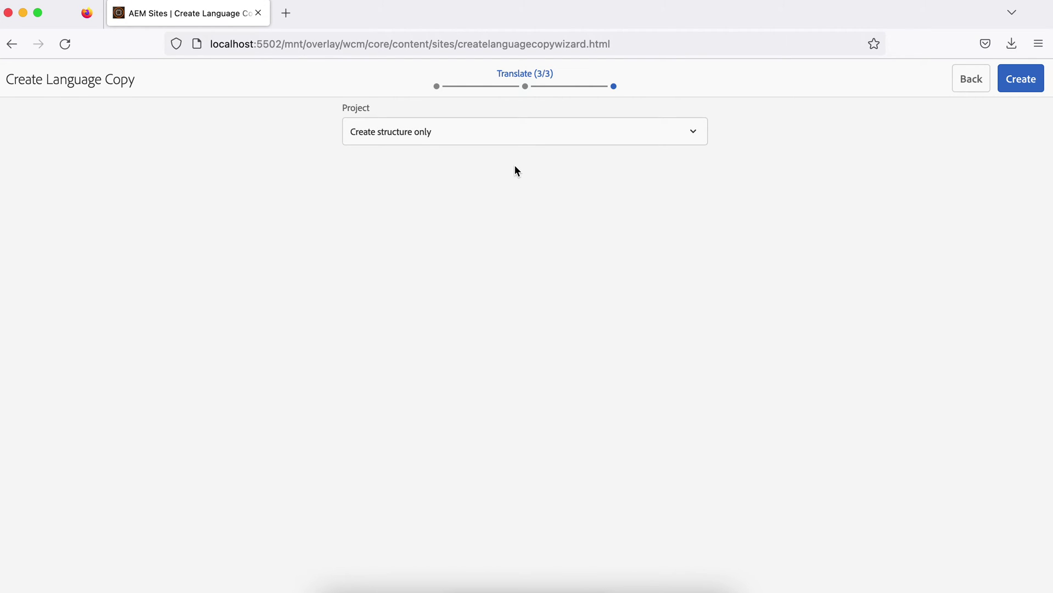
{"action": "left_click", "coordinate": [1020, 80]}
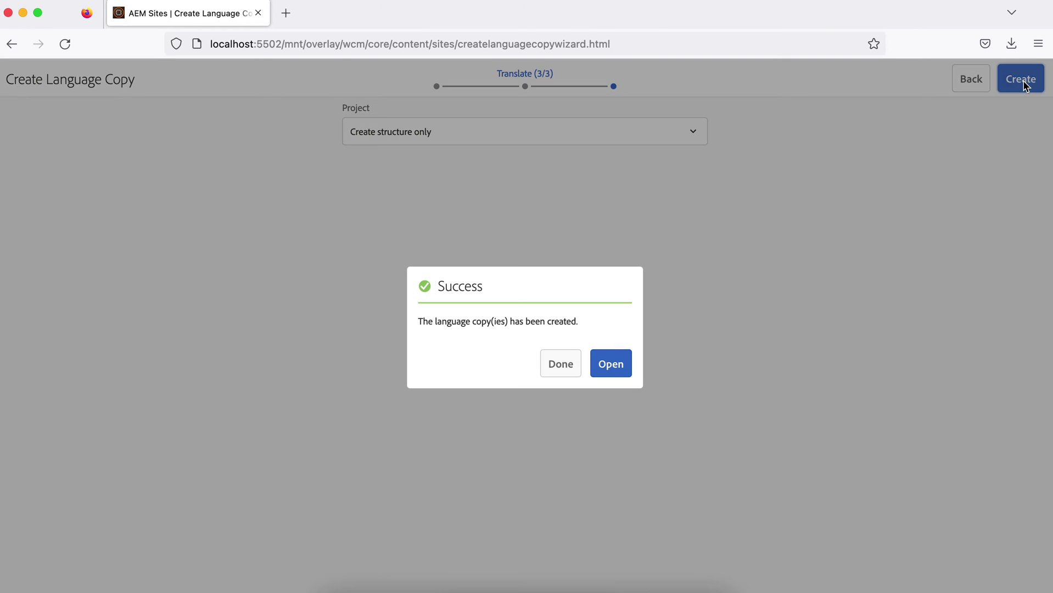
{"action": "left_click", "coordinate": [563, 364]}
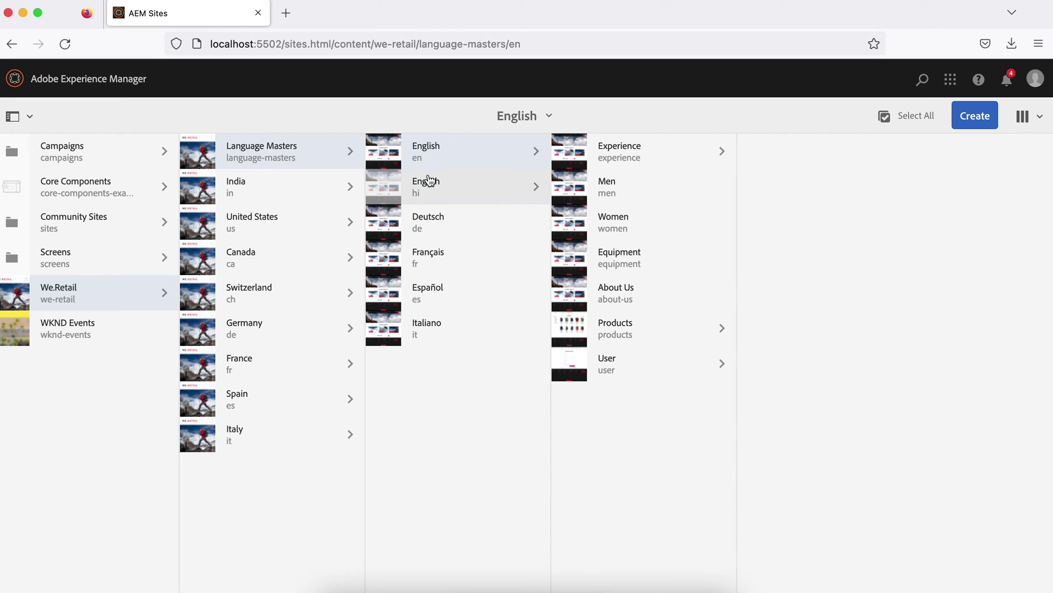
- Review the new English (hi) copy, then start a live copy from the India site
{"action": "left_click", "coordinate": [477, 194]}
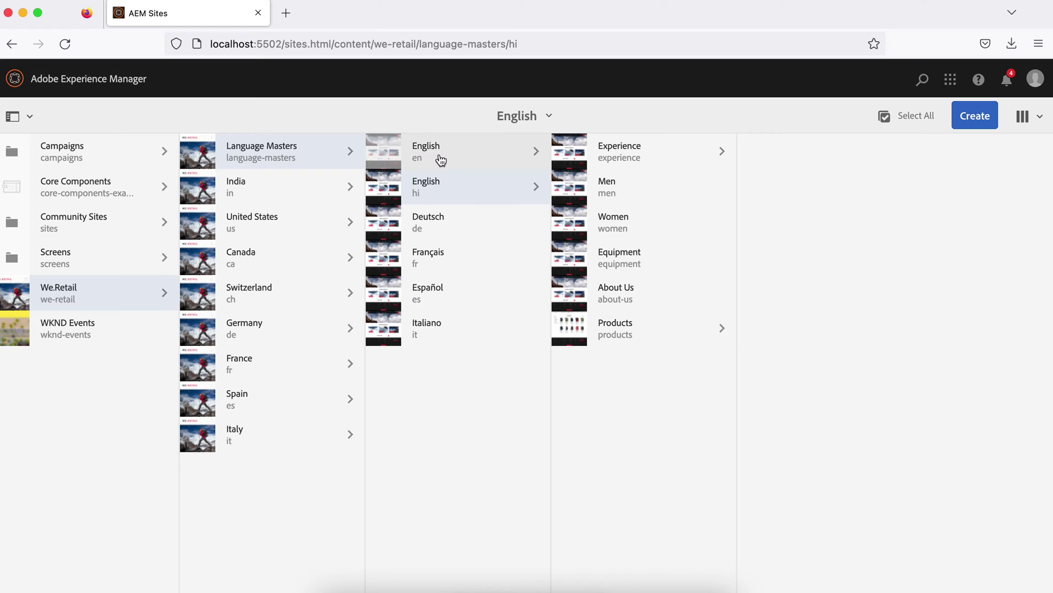
{"action": "left_click", "coordinate": [299, 156]}
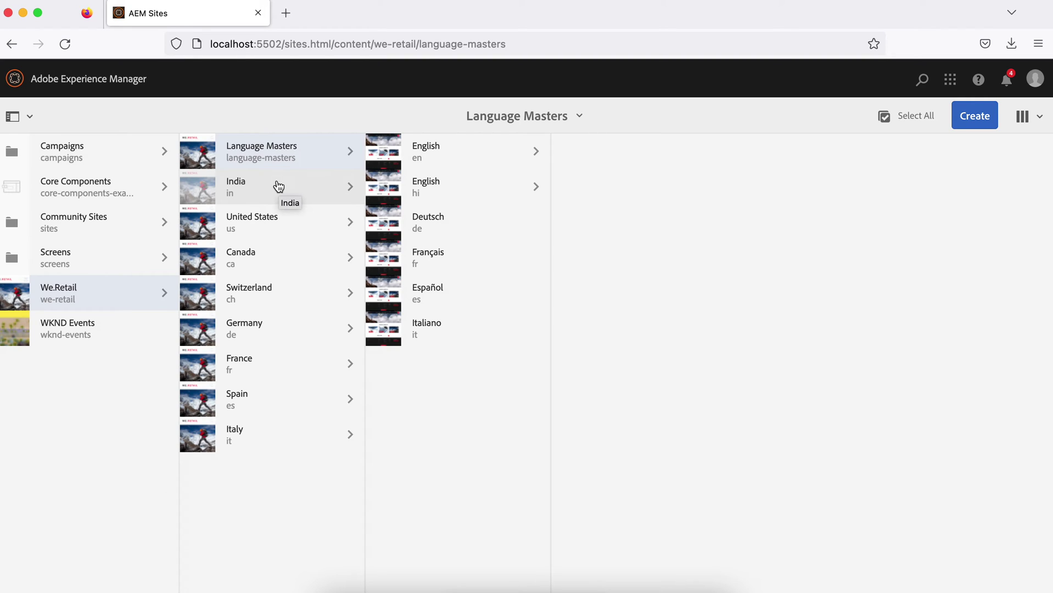
{"action": "left_click", "coordinate": [279, 186]}
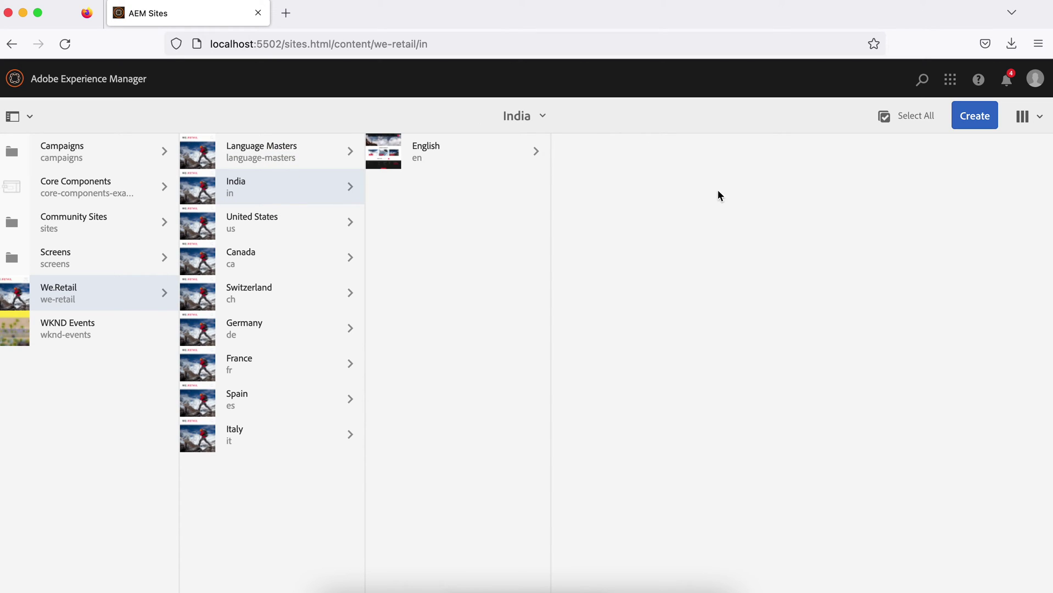
{"action": "left_click", "coordinate": [974, 116]}
{"action": "left_click", "coordinate": [925, 213]}
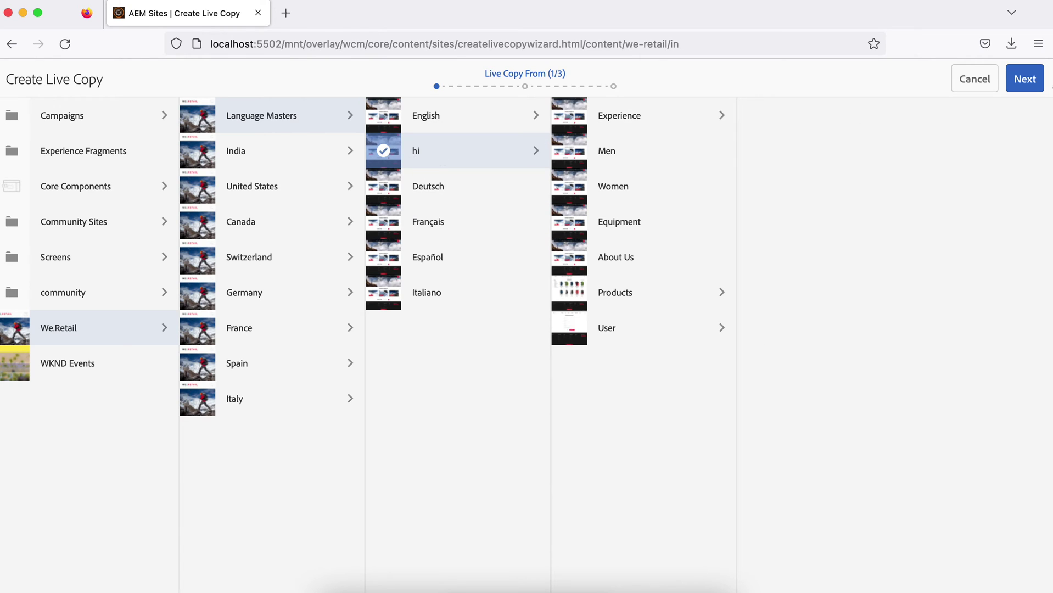
- Choose the hi language master as live copy source and India as destination
{"action": "left_click", "coordinate": [263, 128]}
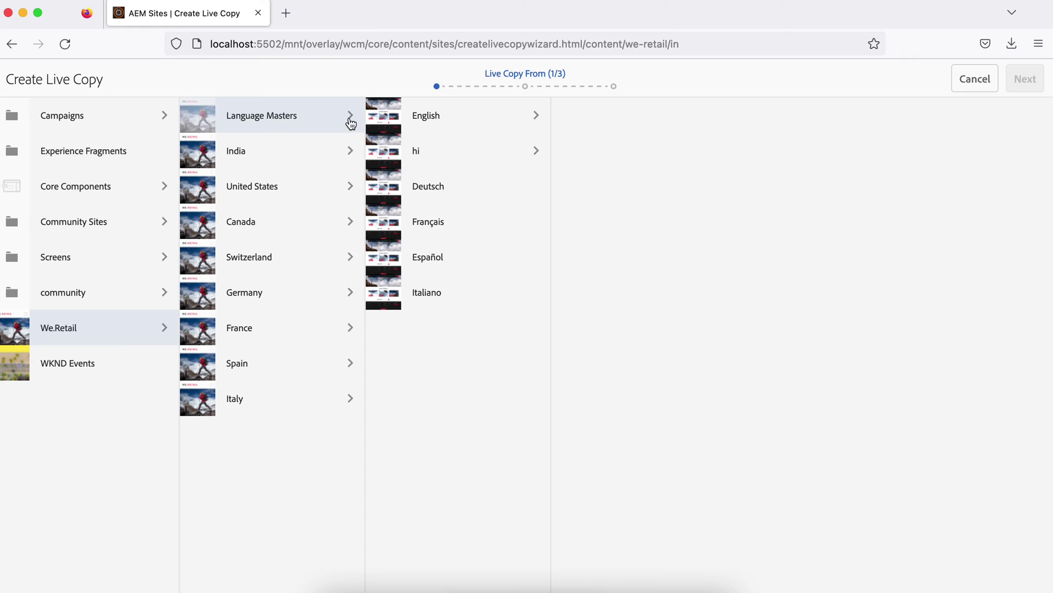
{"action": "left_click", "coordinate": [396, 151]}
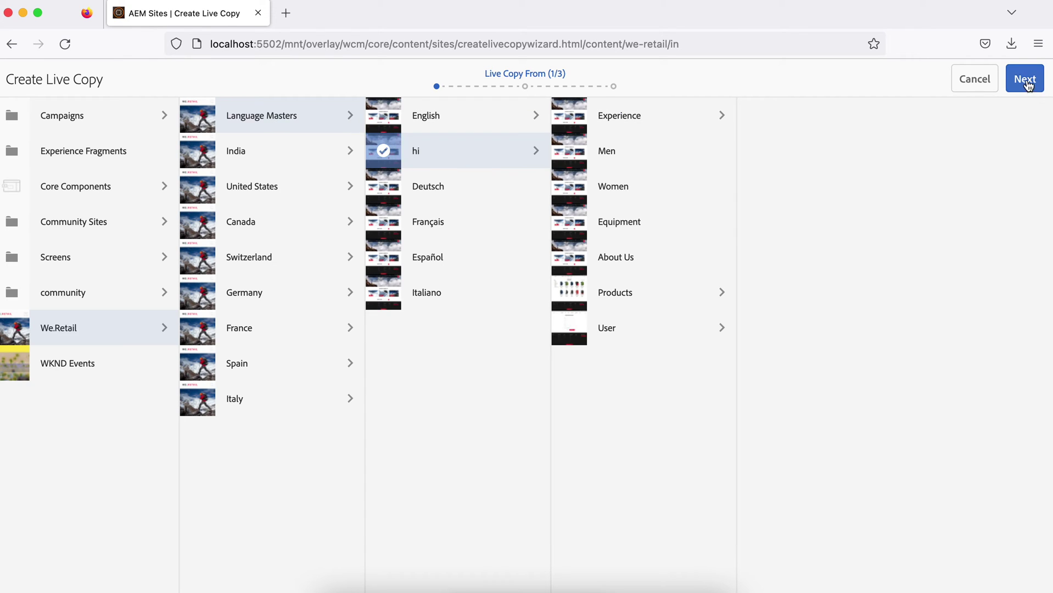
{"action": "left_click", "coordinate": [1026, 80]}
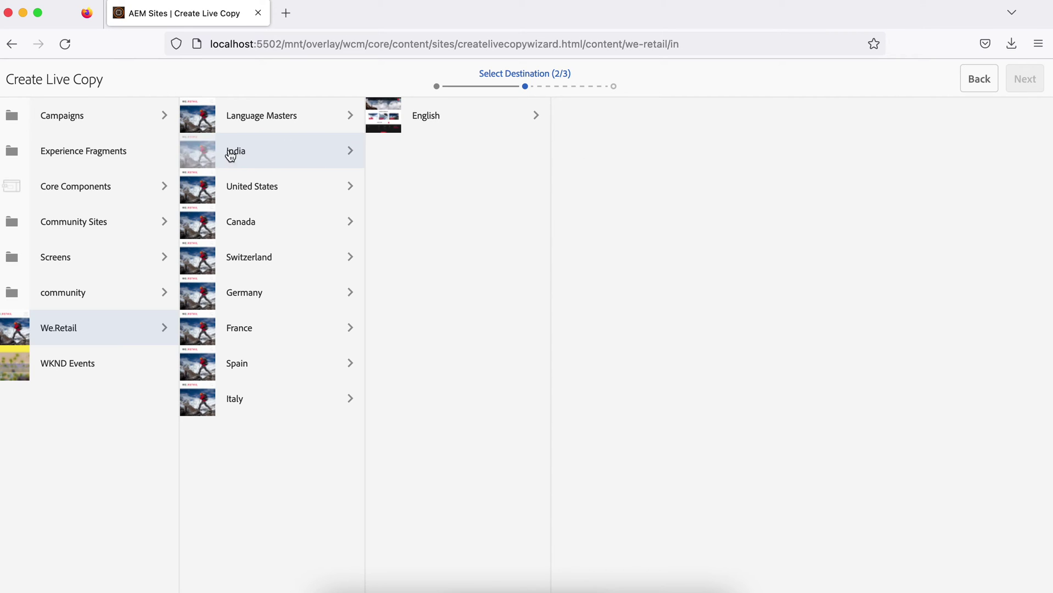
{"action": "left_click", "coordinate": [208, 157]}
{"action": "left_click", "coordinate": [1024, 78]}
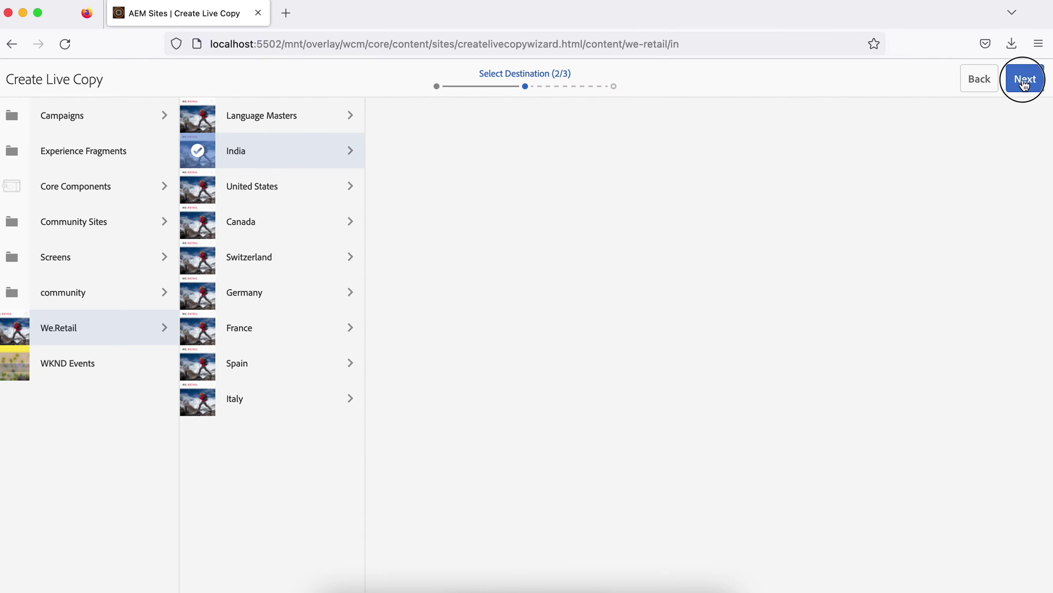
- Title the live copy Hindi, name it 'hi', apply the Standard rollout config, and create it
{"action": "left_click", "coordinate": [448, 137]}
{"action": "type", "text": "Hin"}
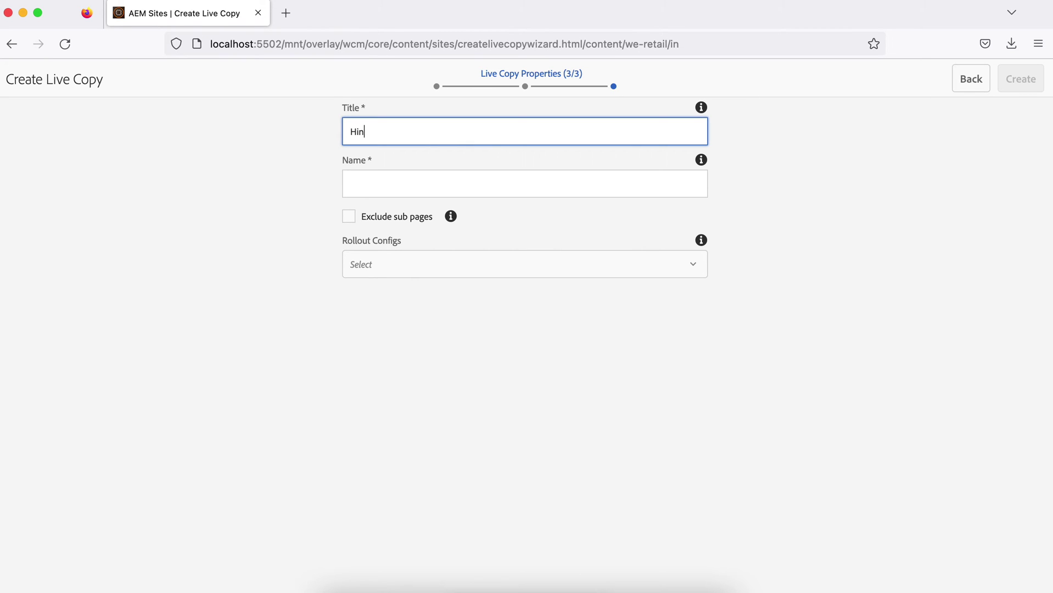
{"action": "type", "text": "dio"}
{"action": "left_click", "coordinate": [426, 192]}
{"action": "type", "text": "hi"}
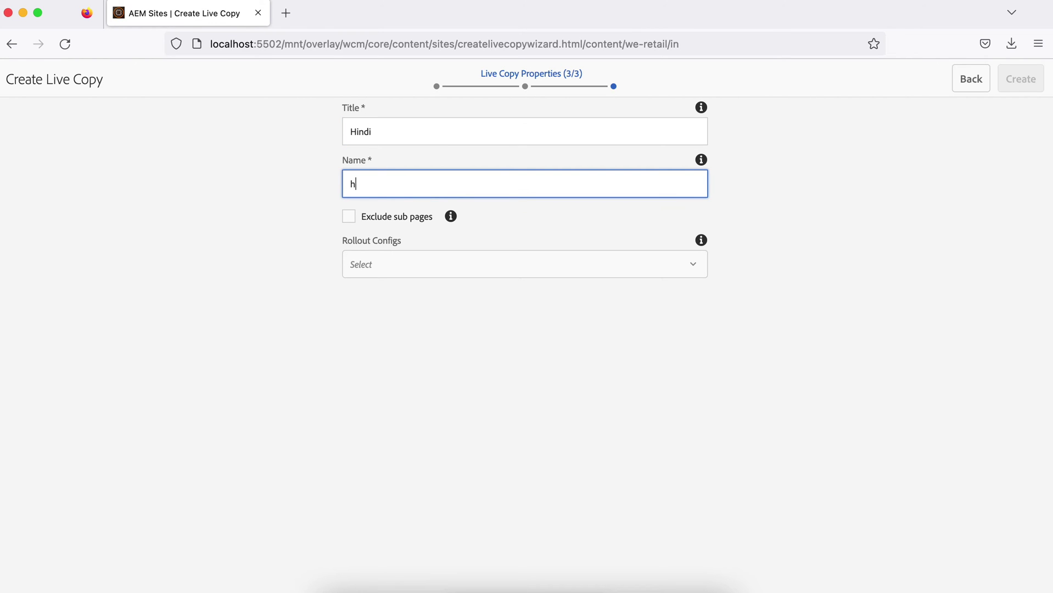
{"action": "left_click", "coordinate": [376, 270]}
{"action": "left_click", "coordinate": [401, 359]}
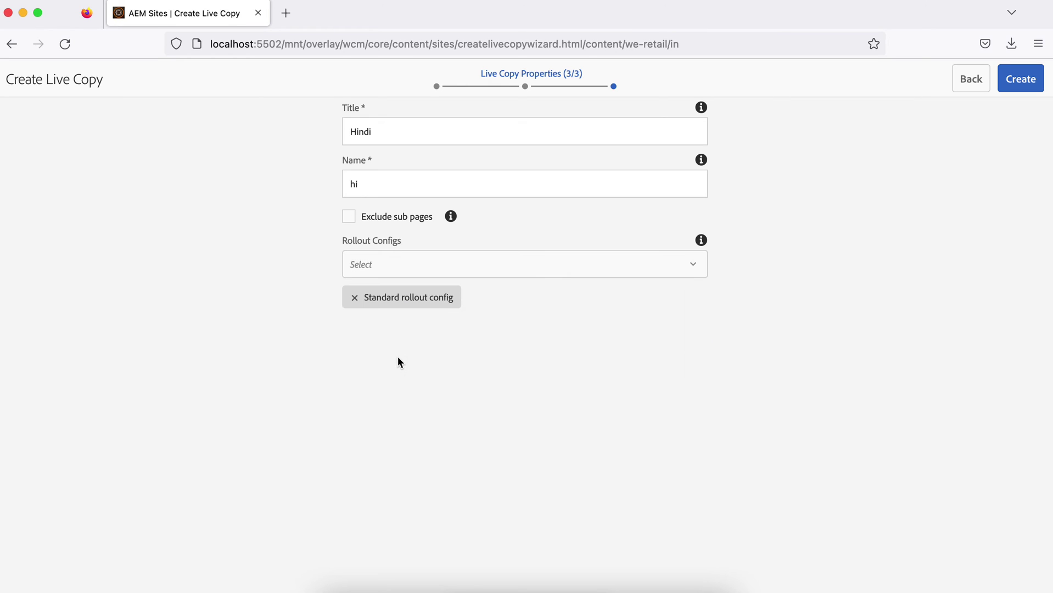
{"action": "left_click", "coordinate": [1022, 86]}
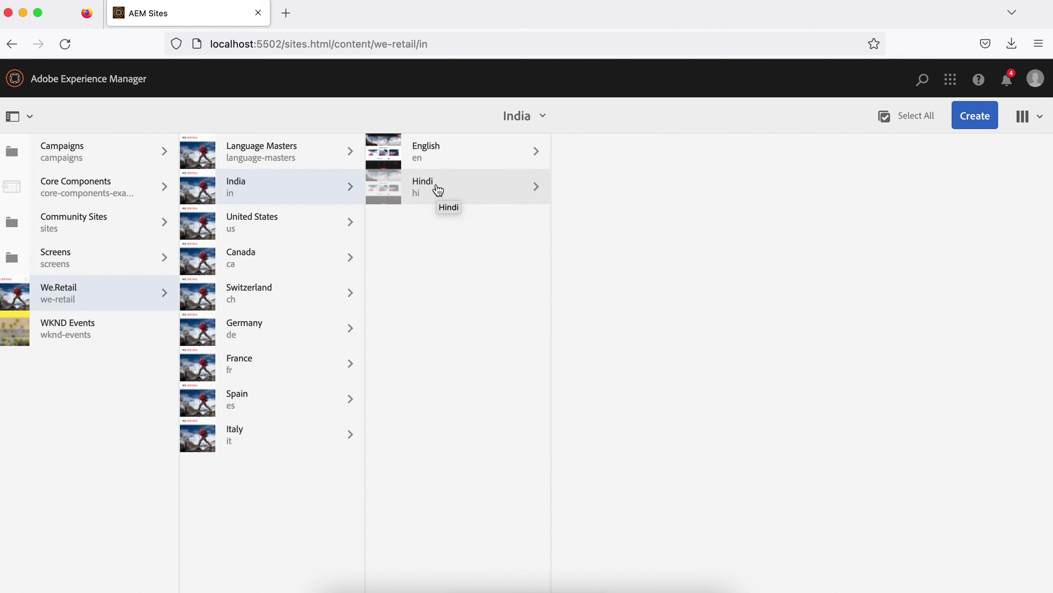
- Open the English language master under Language Masters and start a new page there
{"action": "left_click", "coordinate": [262, 152]}
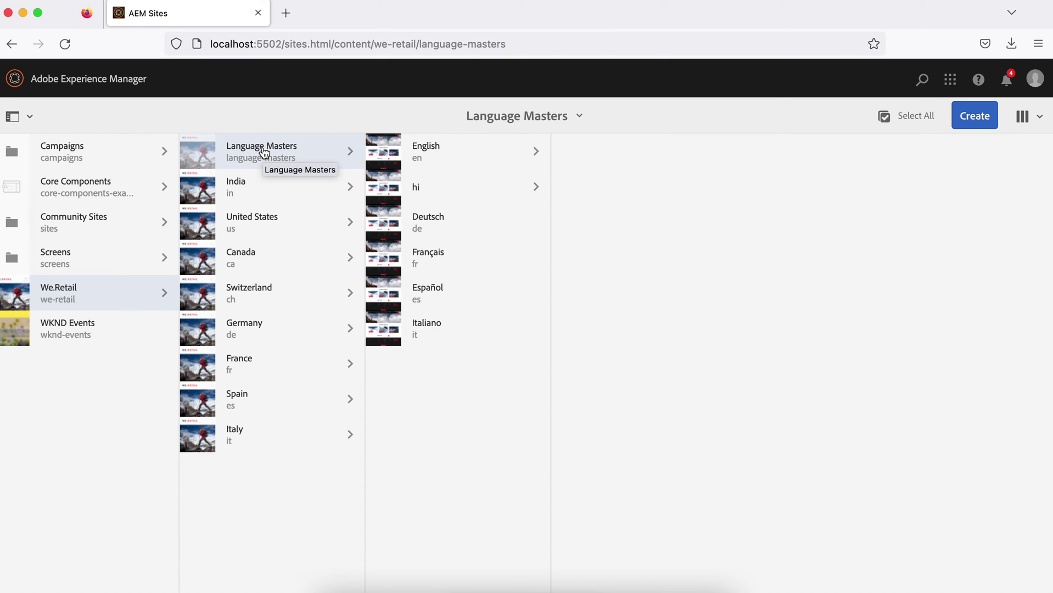
{"action": "left_click", "coordinate": [294, 154]}
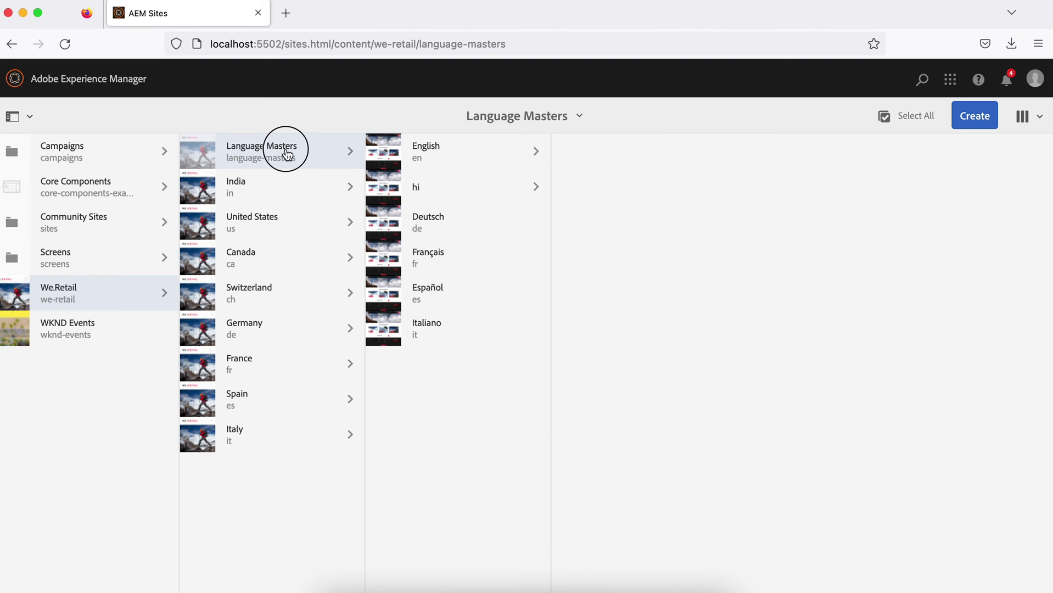
{"action": "left_click", "coordinate": [459, 159]}
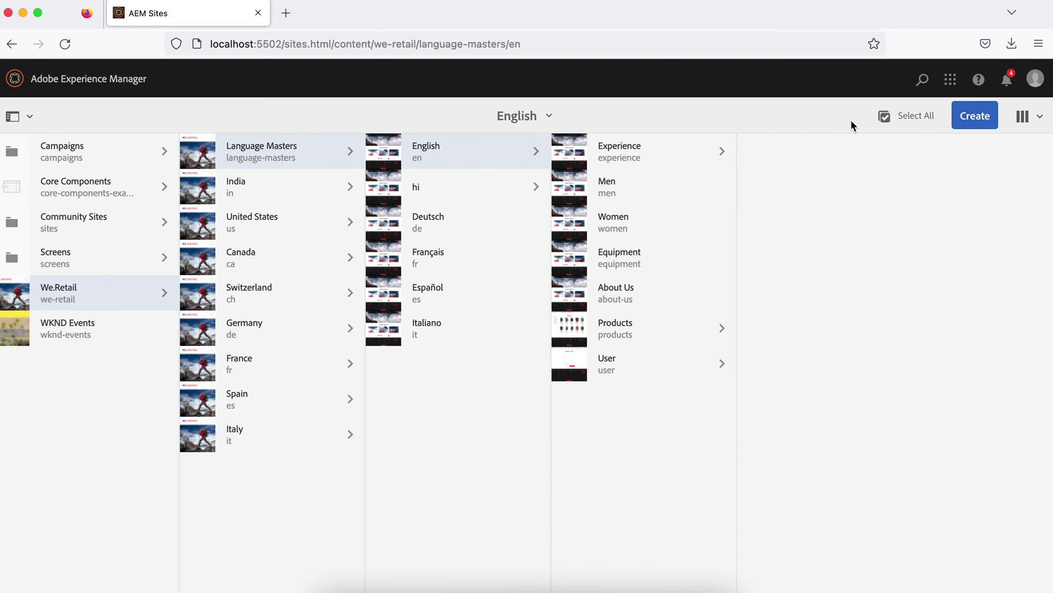
{"action": "left_click", "coordinate": [975, 116]}
{"action": "left_click", "coordinate": [903, 147]}
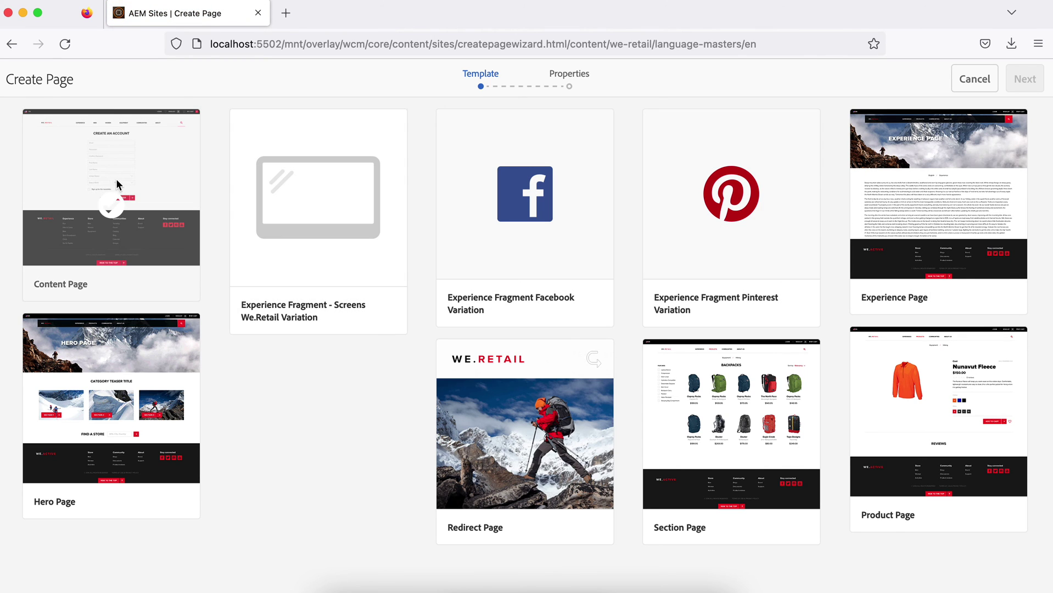
- Create a Content Page titled 'Test Page' in the English master
{"action": "left_click", "coordinate": [116, 179]}
{"action": "left_click", "coordinate": [1028, 79]}
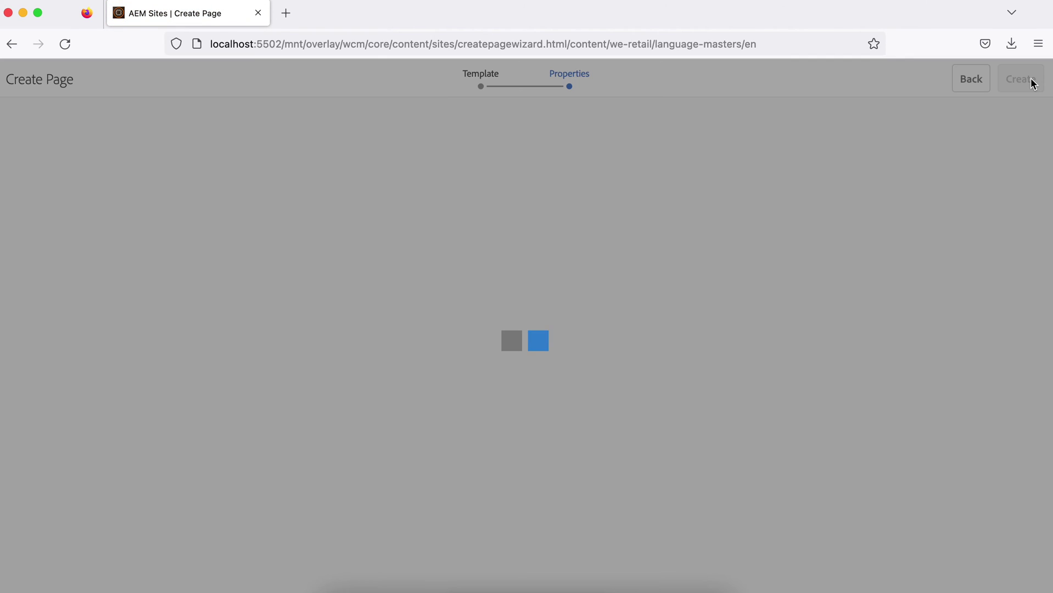
{"action": "left_click", "coordinate": [457, 208]}
{"action": "type", "text": "Test Page"}
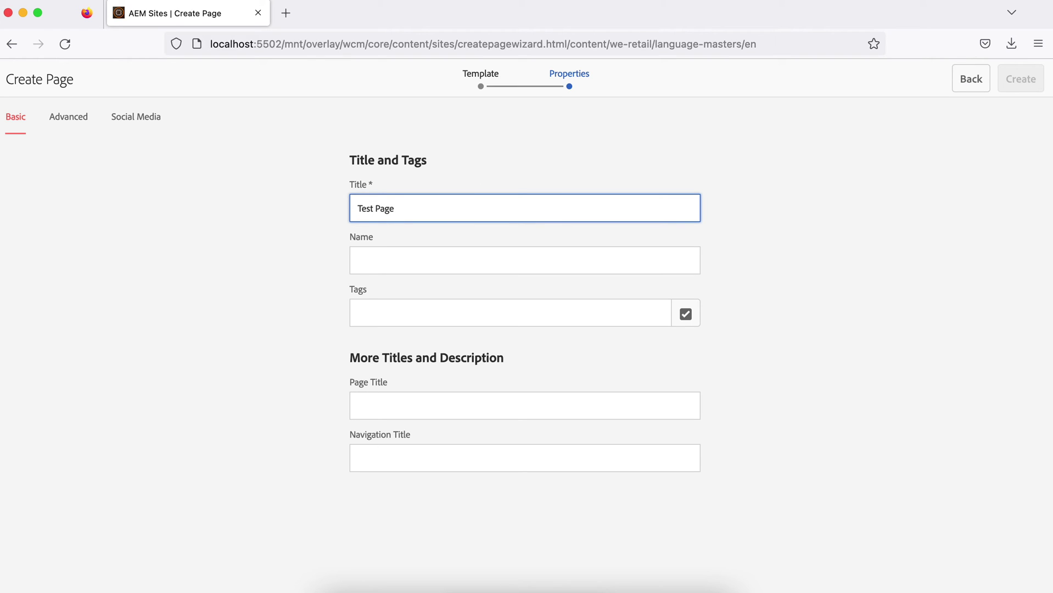
{"action": "left_click", "coordinate": [1020, 78]}
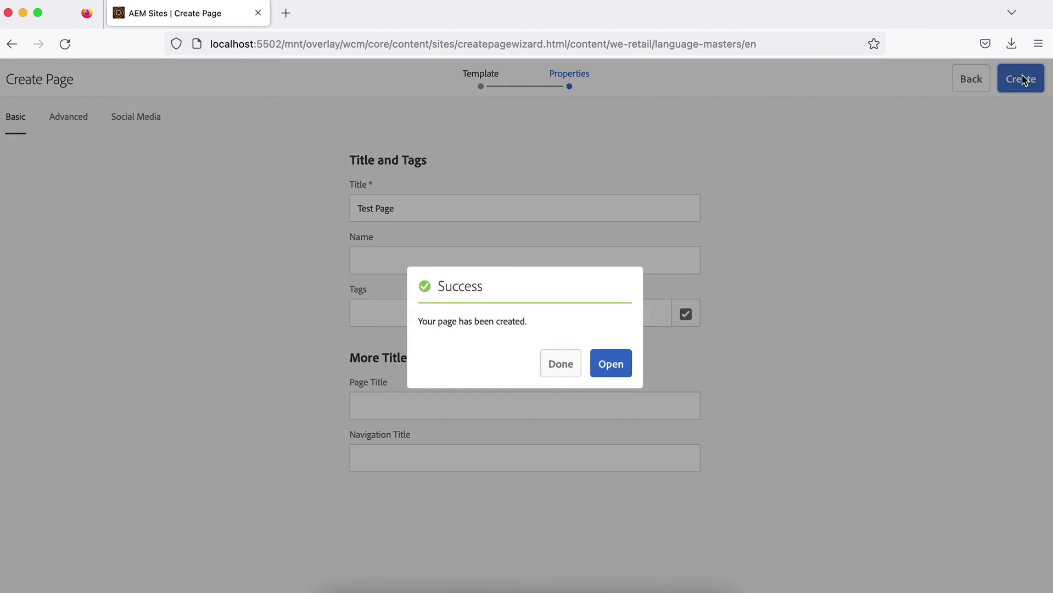
{"action": "left_click", "coordinate": [554, 365]}
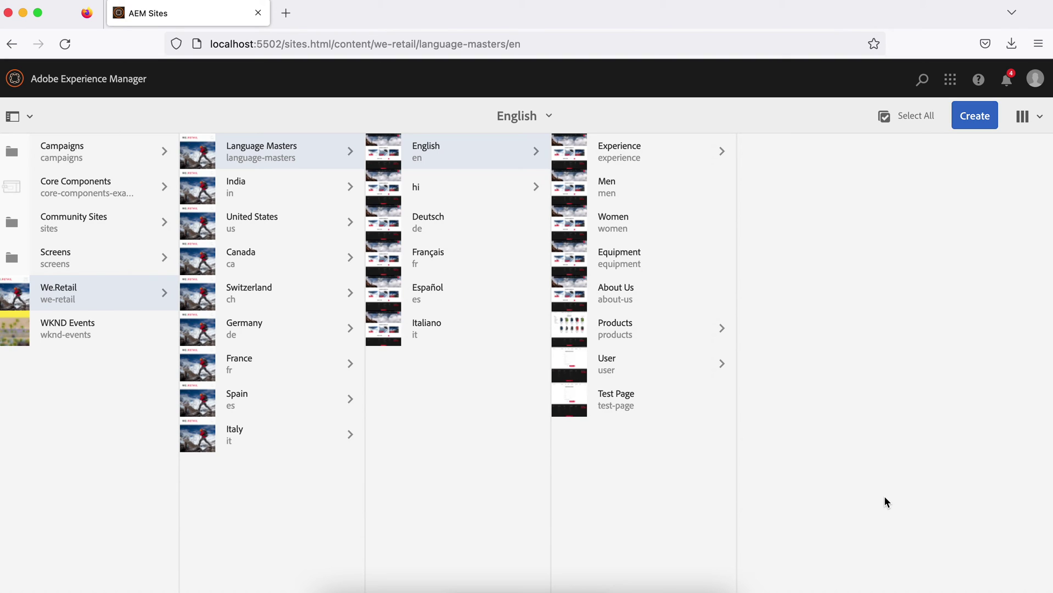
- Open the English master's Test Page in the page editor and switch to its editor tab
{"action": "left_click", "coordinate": [569, 399]}
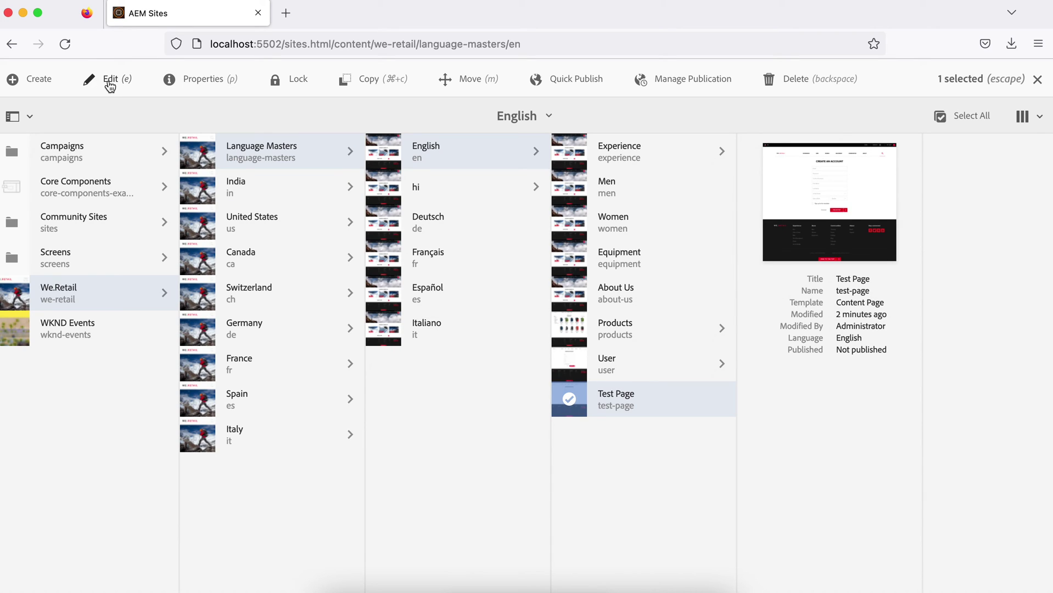
{"action": "left_click", "coordinate": [110, 83]}
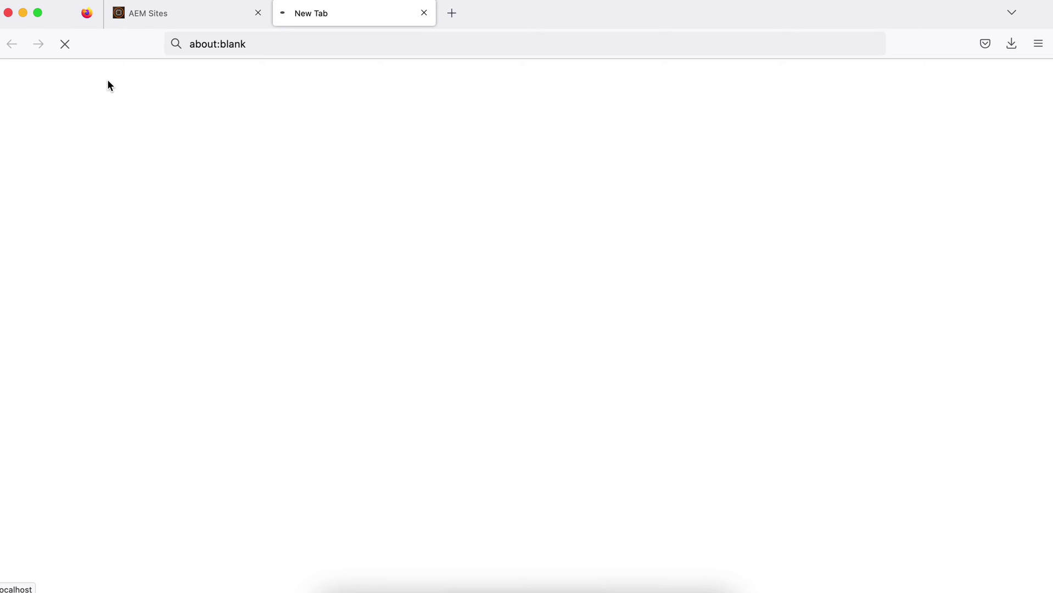
{"action": "left_click", "coordinate": [181, 20]}
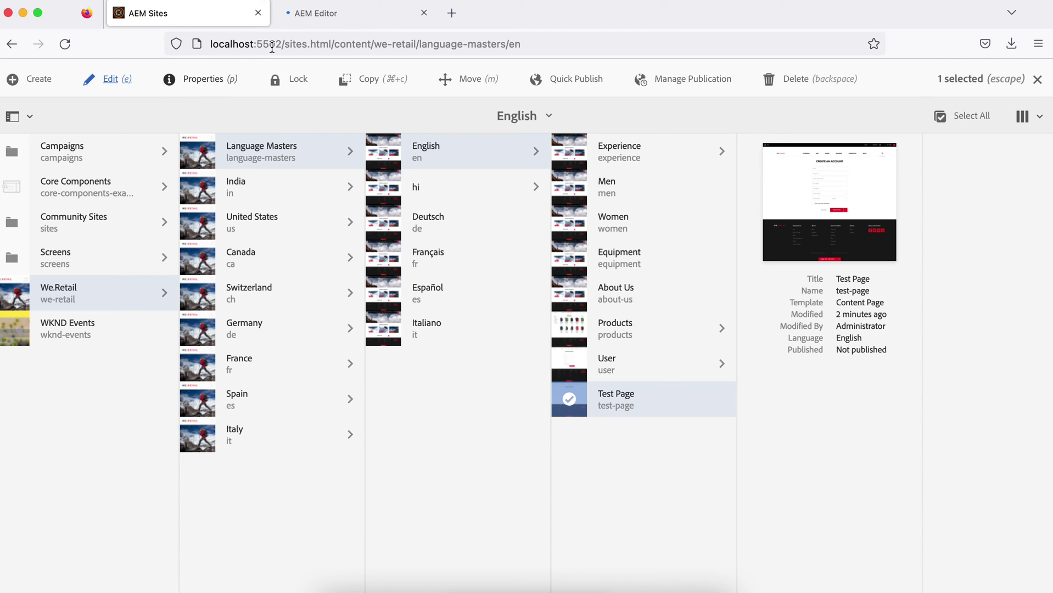
{"action": "left_click", "coordinate": [348, 15]}
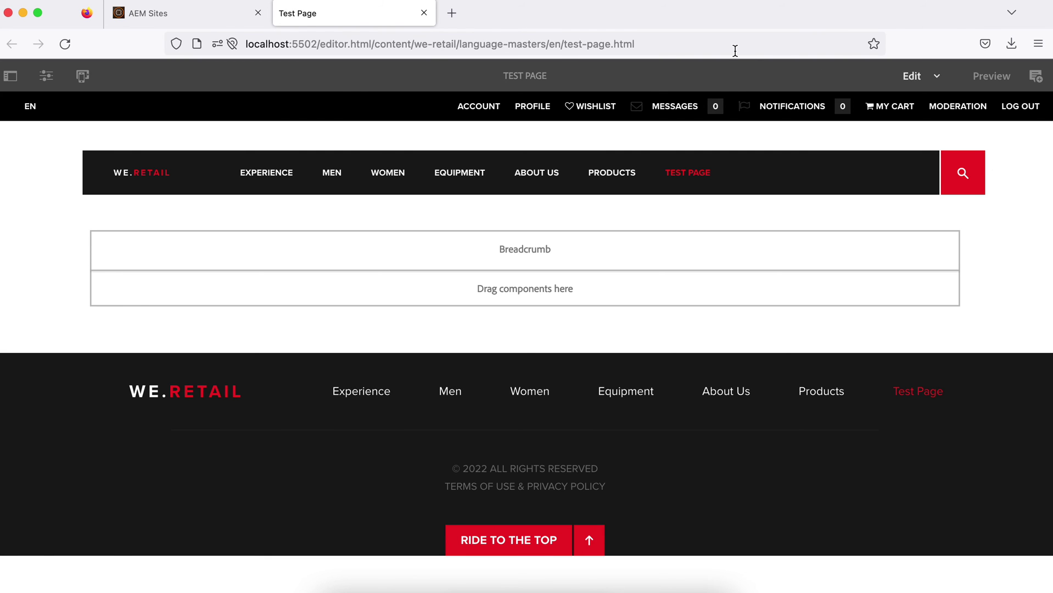
- Roll out the Test Page from Page Information to the Canada, India and United States English live copies
{"action": "left_click", "coordinate": [49, 81]}
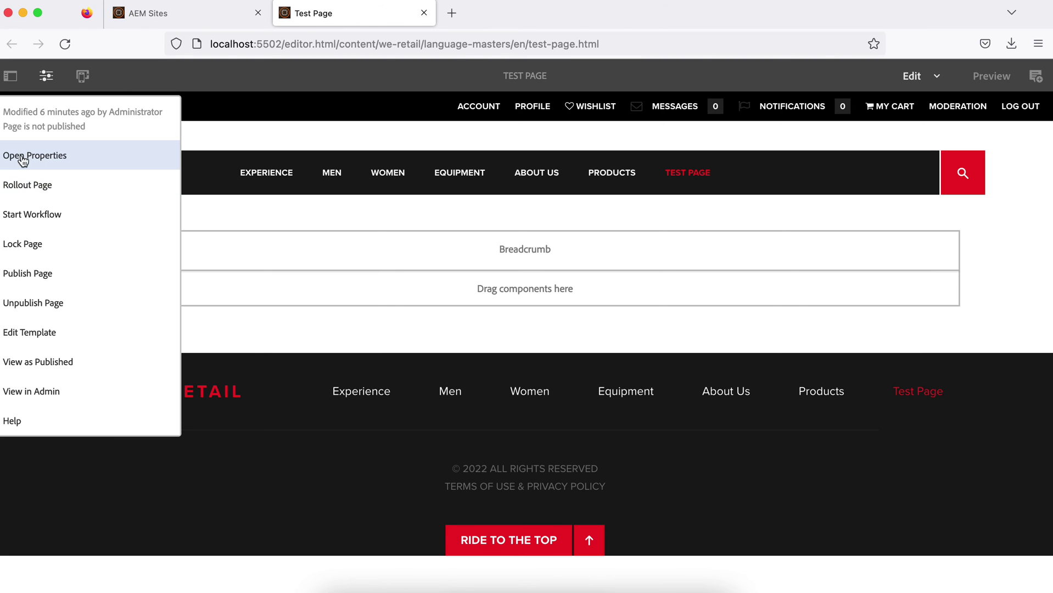
{"action": "left_click", "coordinate": [23, 186]}
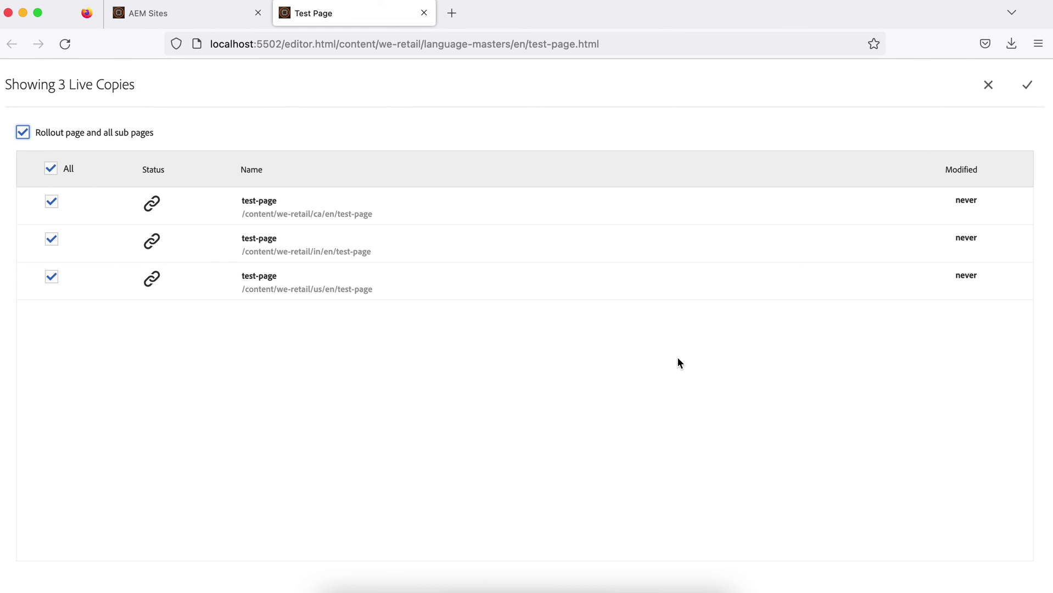
{"action": "left_click", "coordinate": [1026, 86]}
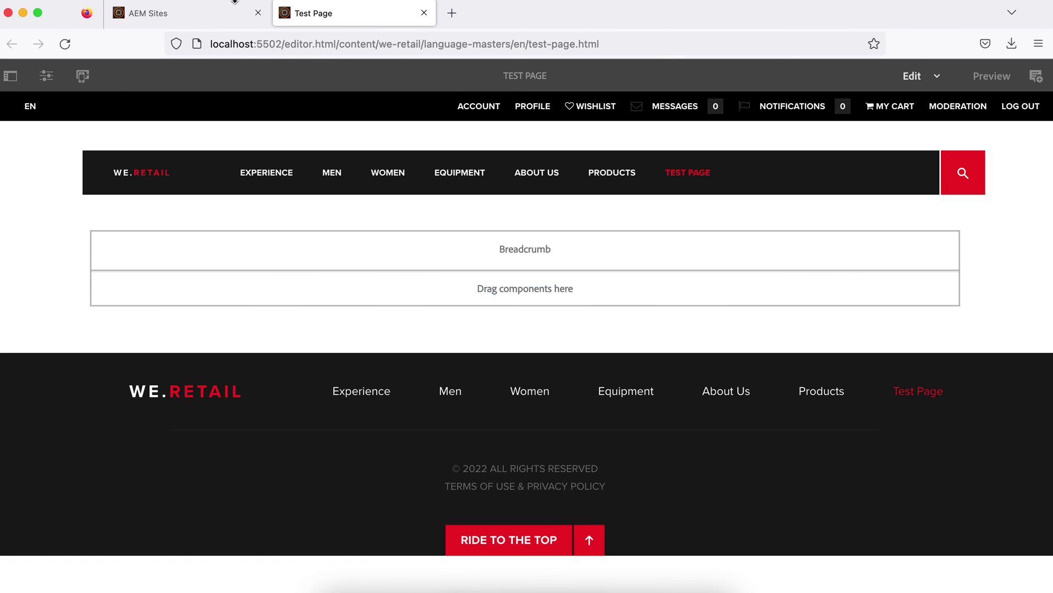
- In the Sites console, confirm Test Page under India and United States English, then browse Language Masters and India
{"action": "left_click", "coordinate": [191, 16]}
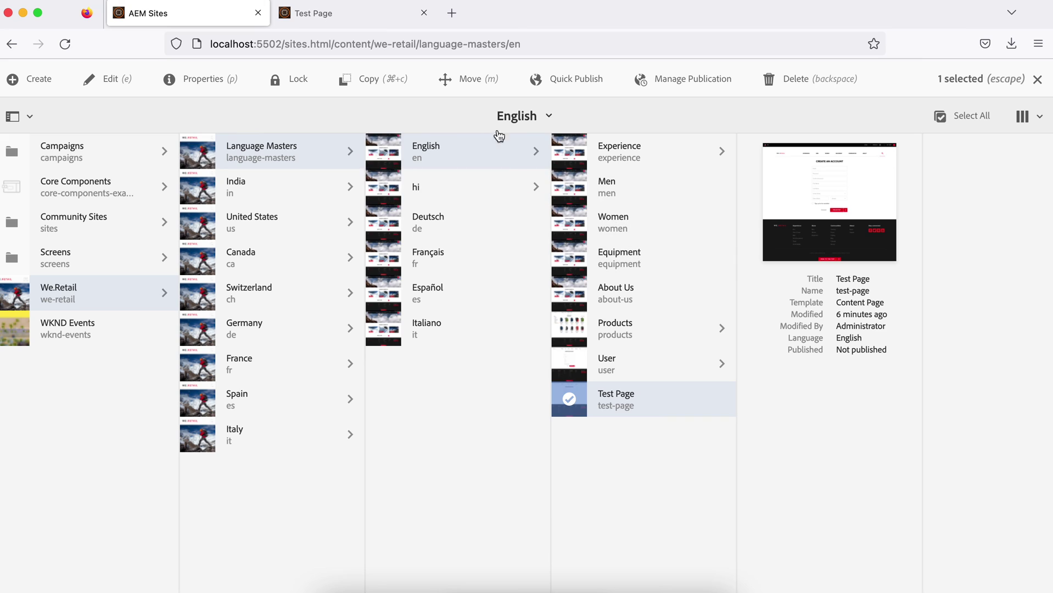
{"action": "left_click", "coordinate": [267, 188]}
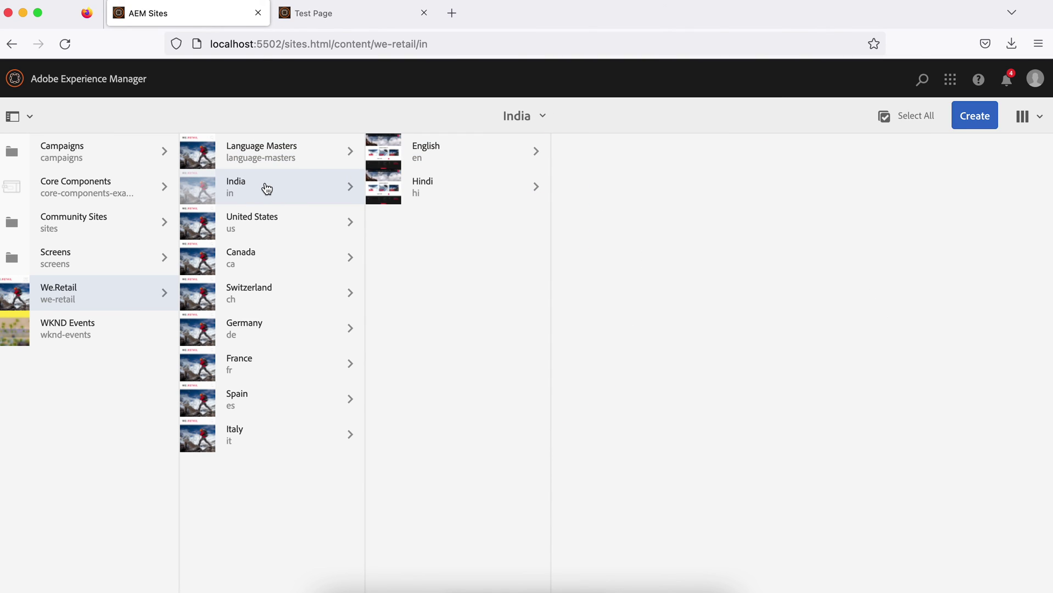
{"action": "left_click", "coordinate": [441, 148]}
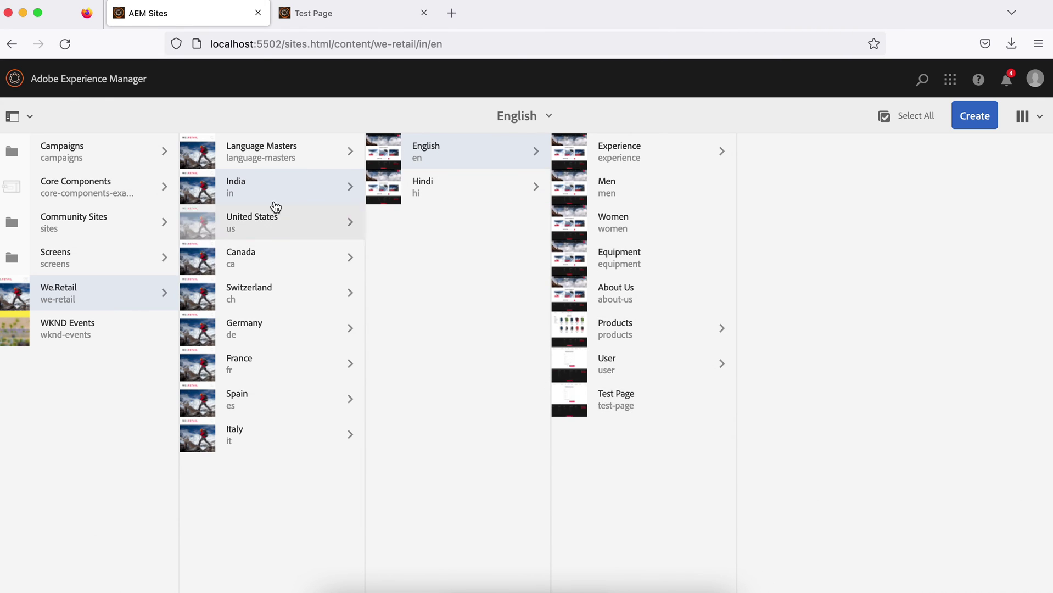
{"action": "left_click", "coordinate": [268, 225]}
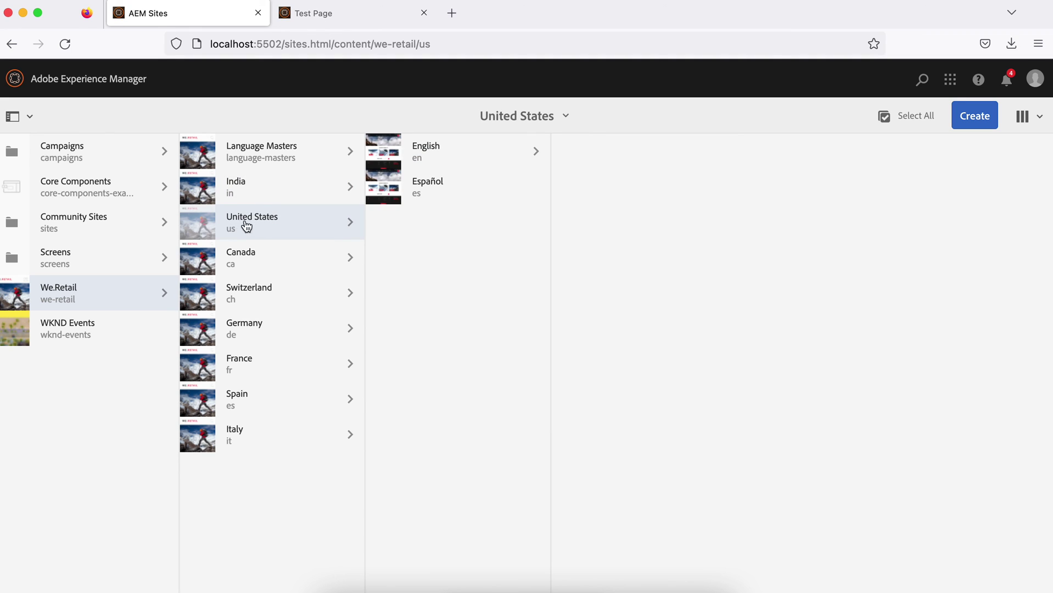
{"action": "left_click", "coordinate": [446, 161]}
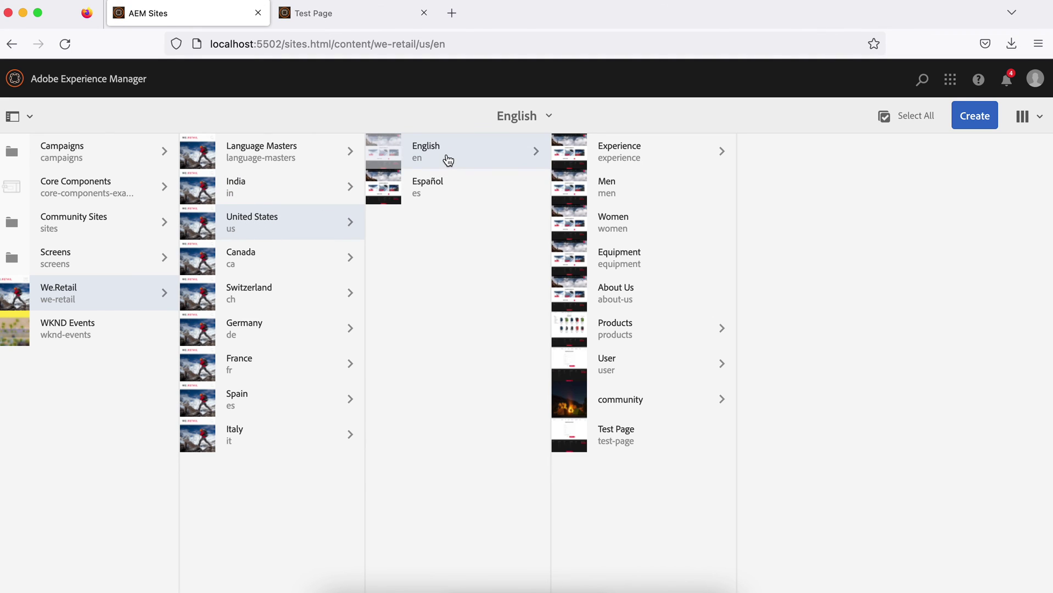
{"action": "left_click", "coordinate": [279, 153]}
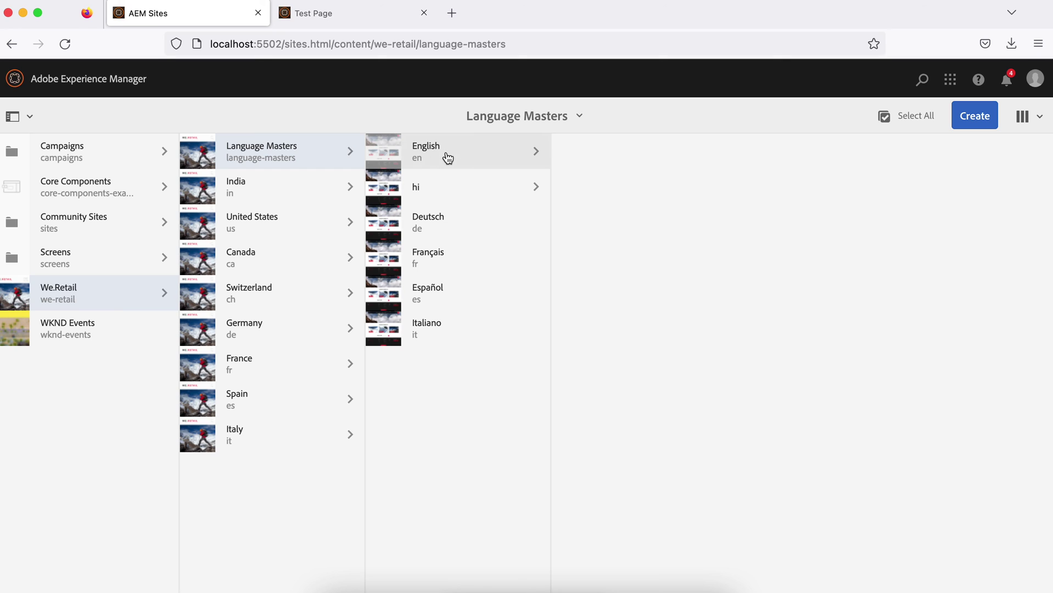
{"action": "left_click", "coordinate": [270, 193]}
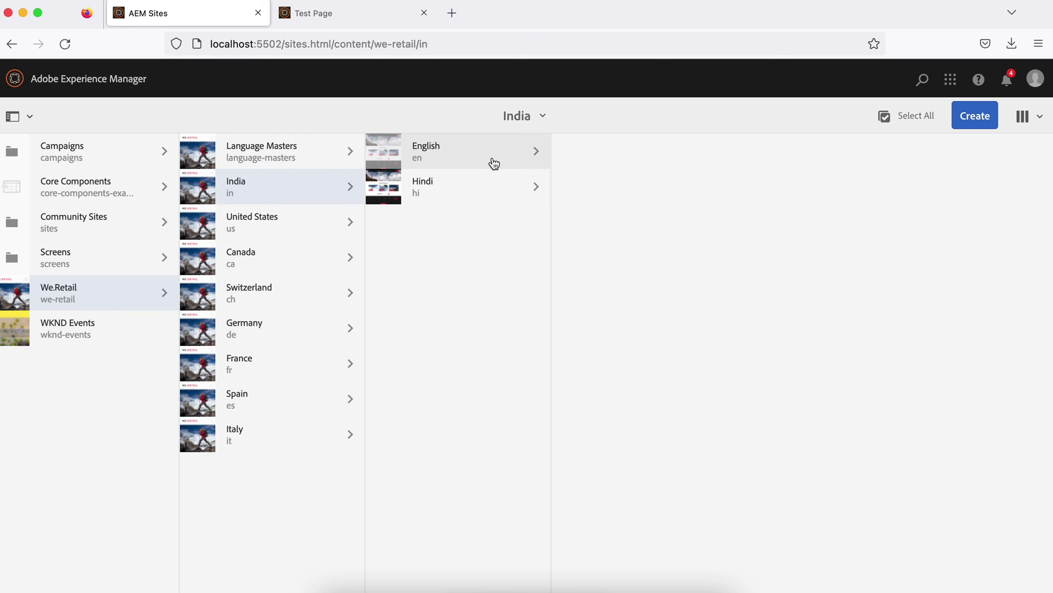